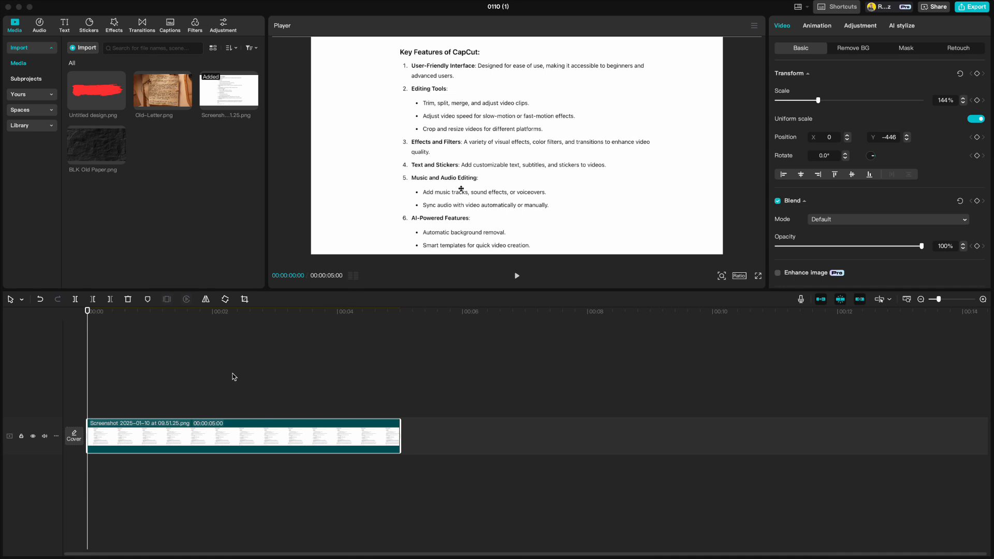
Add a Default text clip to the timeline above the screenshot image.
left_click(64, 24)
left_click(103, 79)
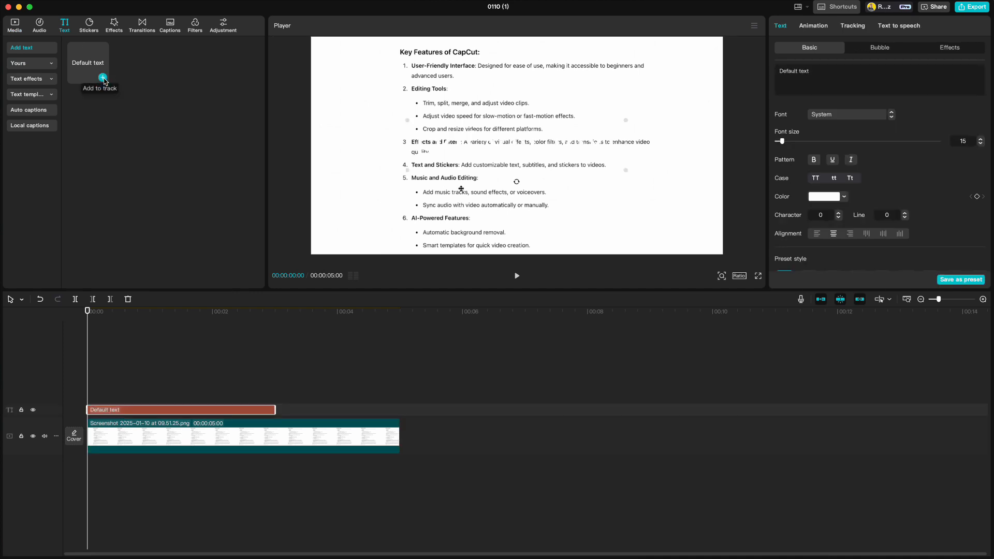
Color the text bright green (00FF11) and delete its placeholder wording.
left_click(819, 196)
left_click_drag(812, 241, 923, 204)
left_click(810, 69)
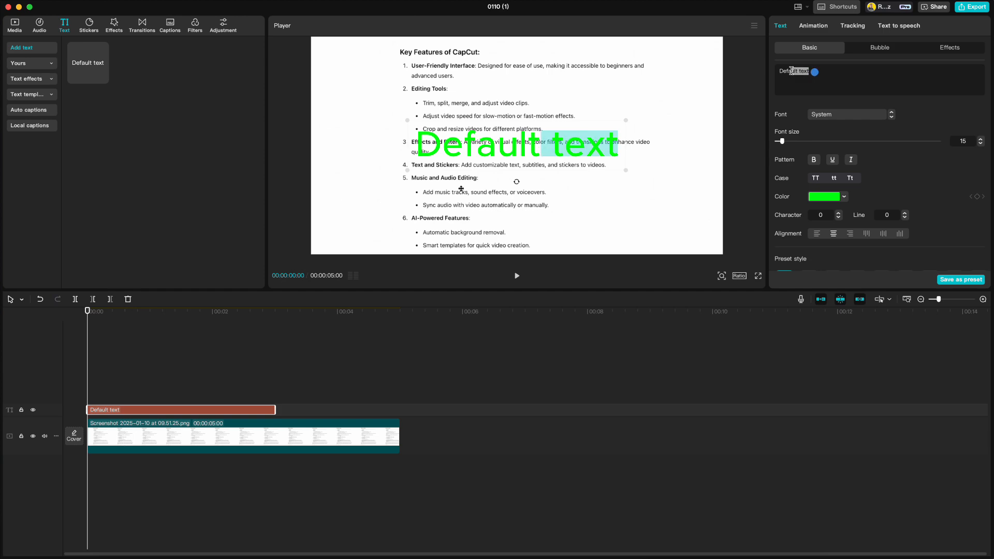
key("BackSpace")
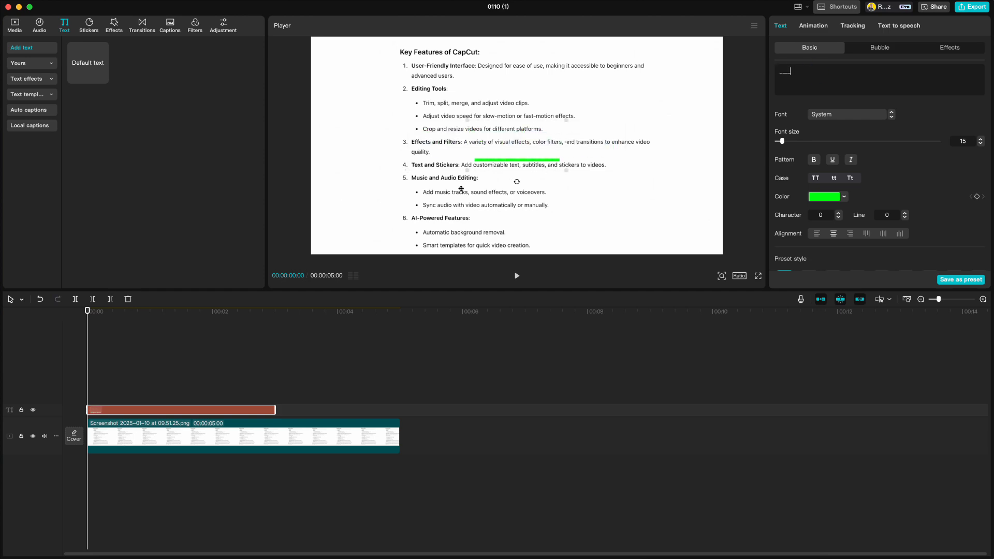
Stretch the green bar to 300% height and 108% width, placed over the Key Features heading.
scroll(905, 175, "down", 5)
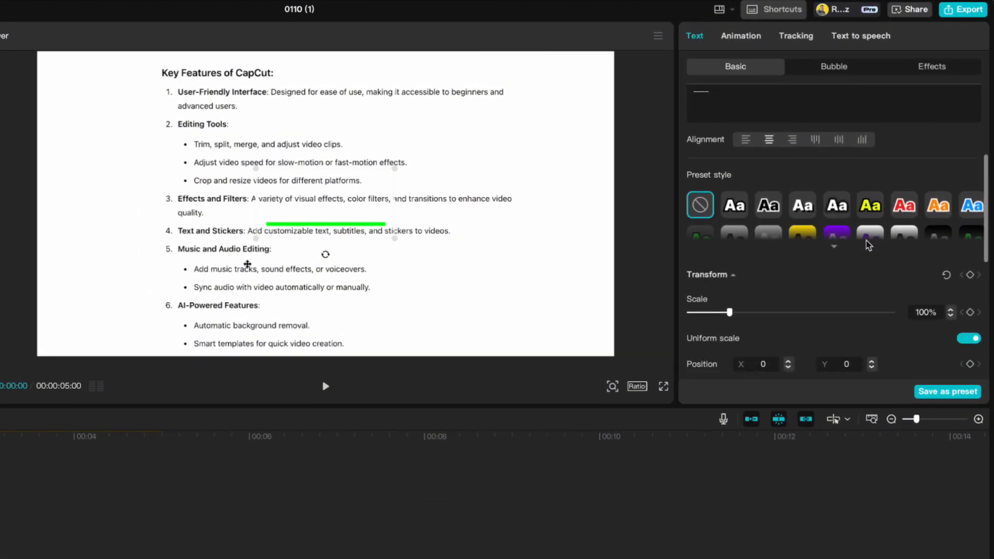
scroll(868, 245, "down", 1)
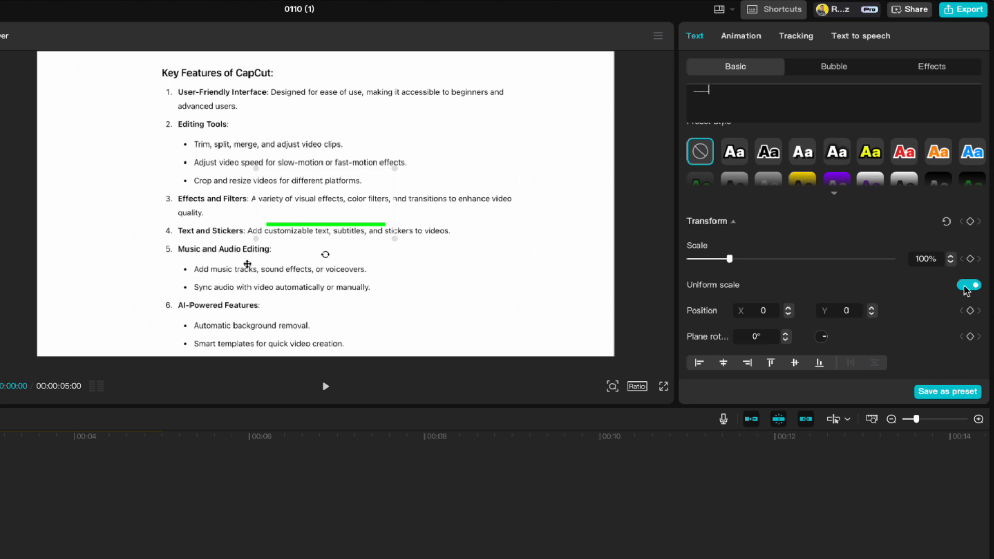
left_click(967, 288)
left_click_drag(730, 296, 811, 299)
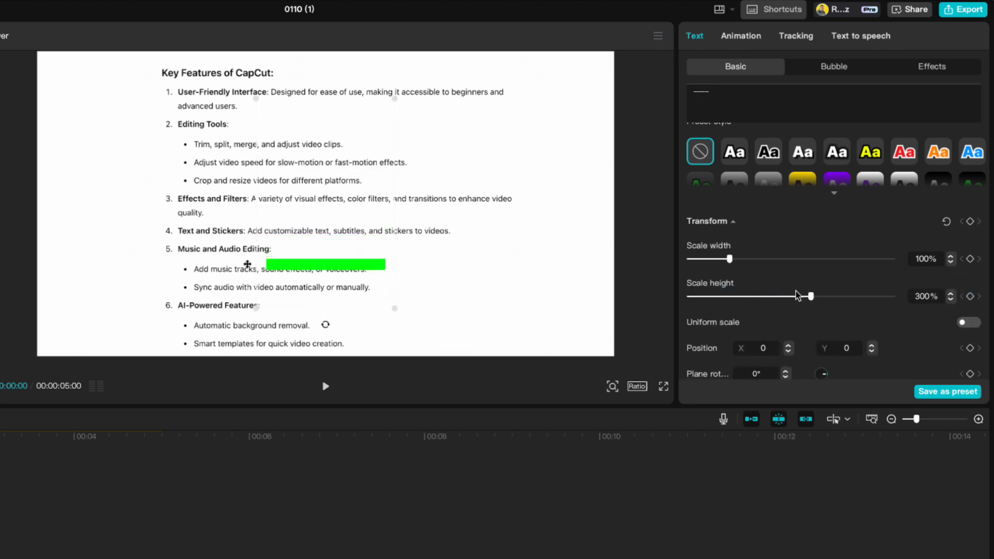
left_click_drag(356, 268, 249, 89)
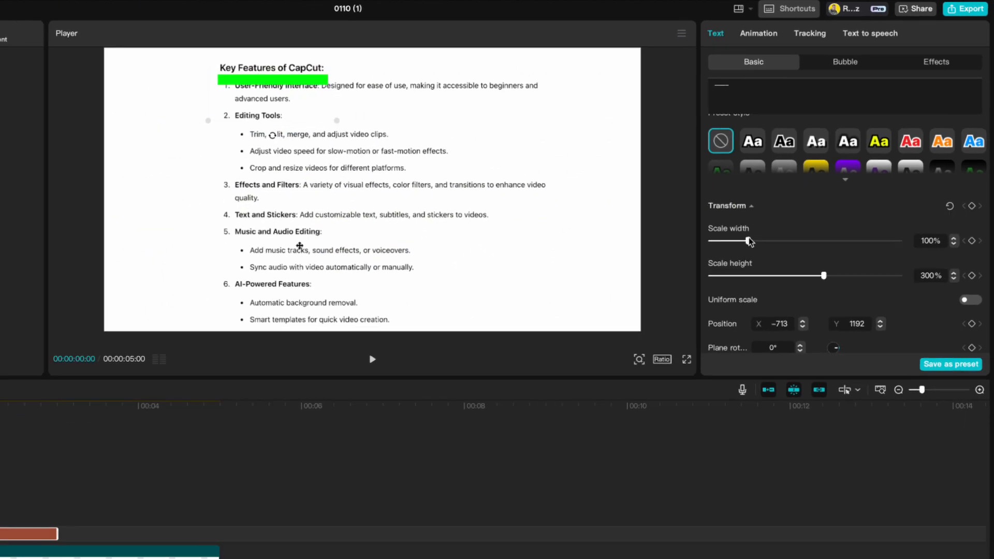
left_click_drag(730, 259, 733, 259)
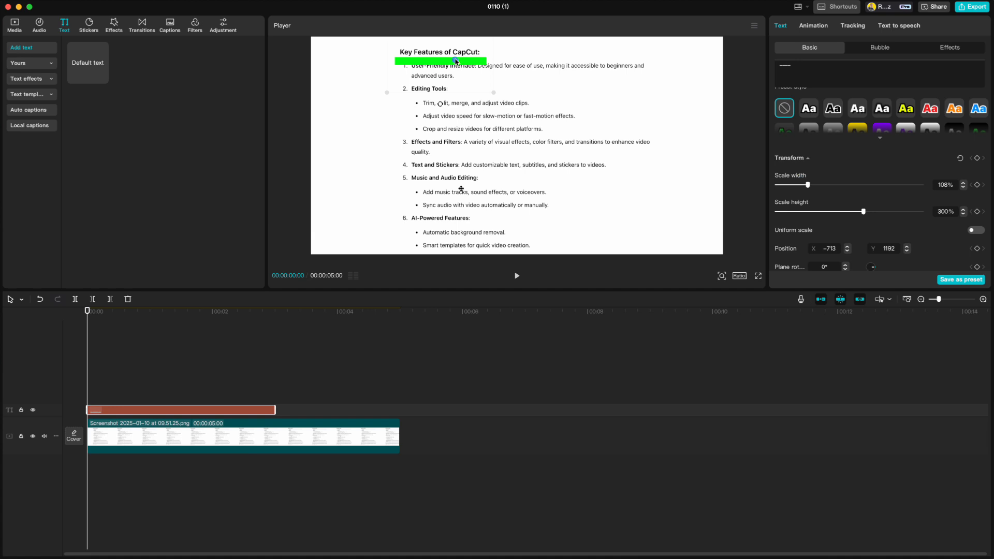
left_click_drag(455, 61, 458, 58)
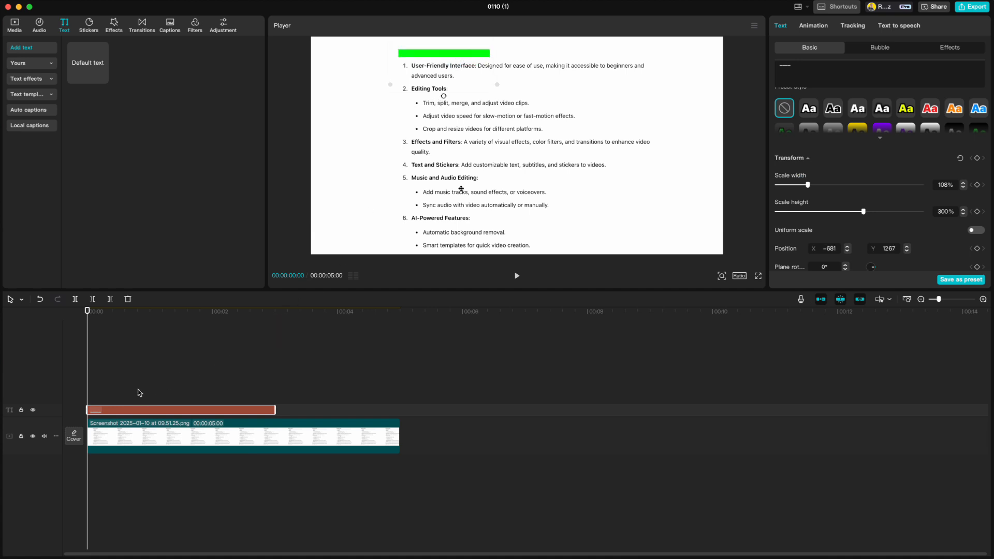
Duplicate the green bar, widen the copy to about 296%, and lay it over the first list item's line.
key("super+c")
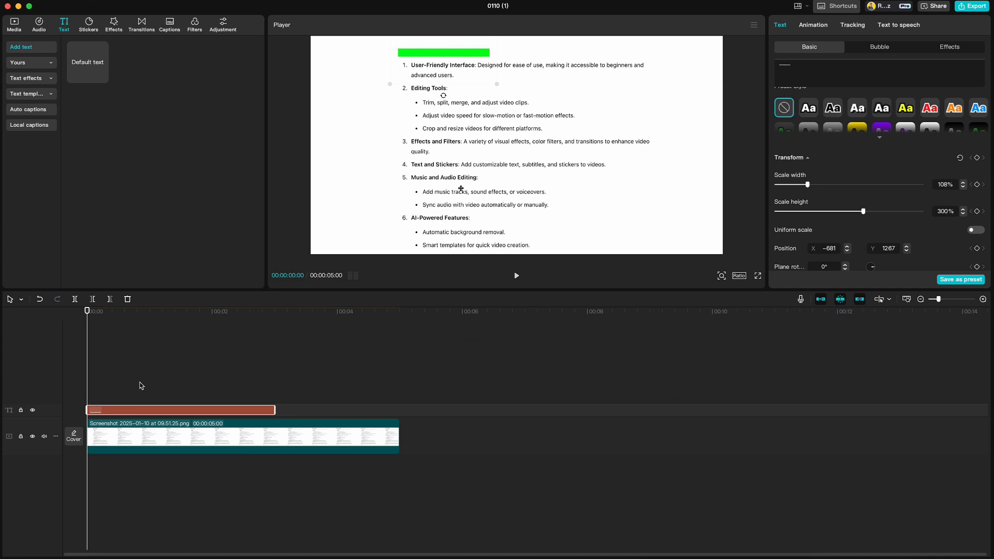
key("super+v")
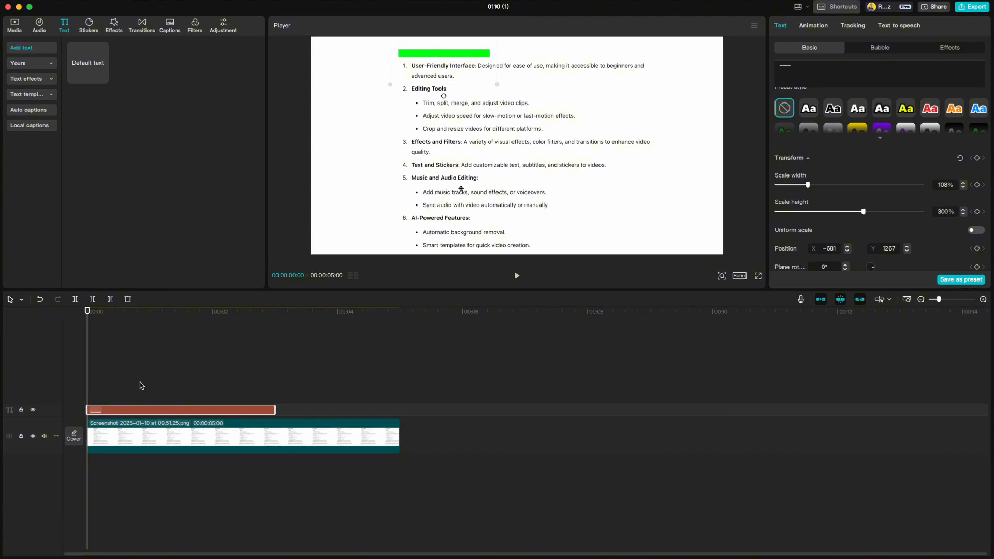
key("super+v")
left_click_drag(427, 57, 426, 77)
scroll(880, 188, "down", 5)
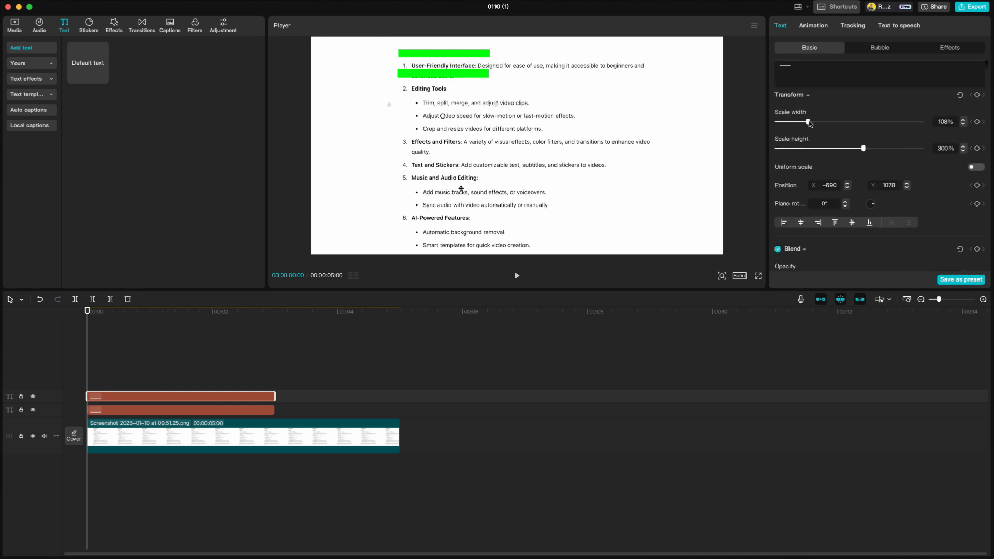
left_click_drag(808, 122, 866, 122)
left_click_drag(565, 74, 636, 73)
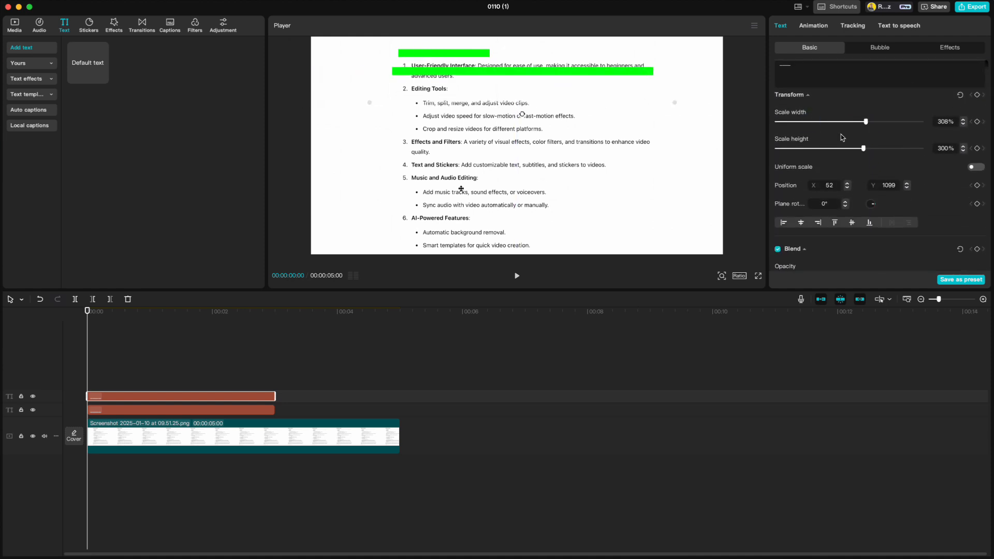
left_click_drag(866, 123, 864, 125)
left_click_drag(518, 72, 519, 66)
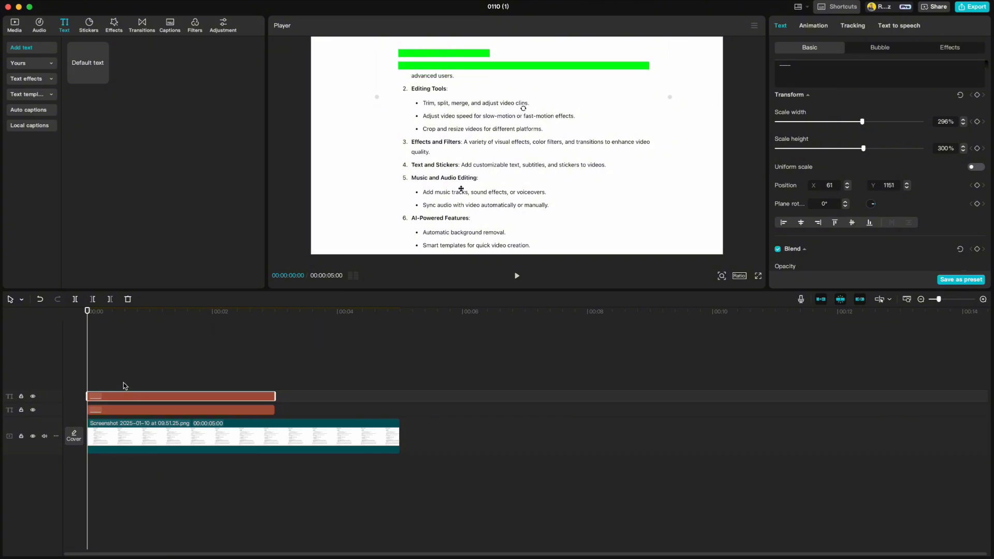
Add another copy at about 67% width, placed beneath the wide bar.
key("super+v")
left_click_drag(431, 67, 433, 86)
scroll(883, 174, "down", 4)
scroll(883, 176, "down", 3)
left_click_drag(862, 155, 798, 155)
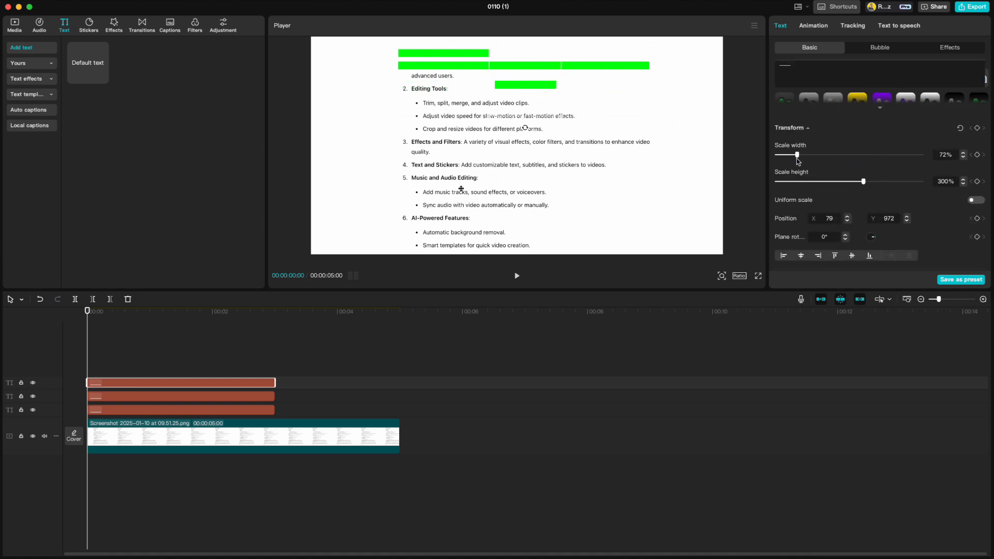
left_click_drag(539, 88, 439, 81)
Give the heading bar's clip a Wipe Right intro lasting 1.0s.
left_click(144, 410)
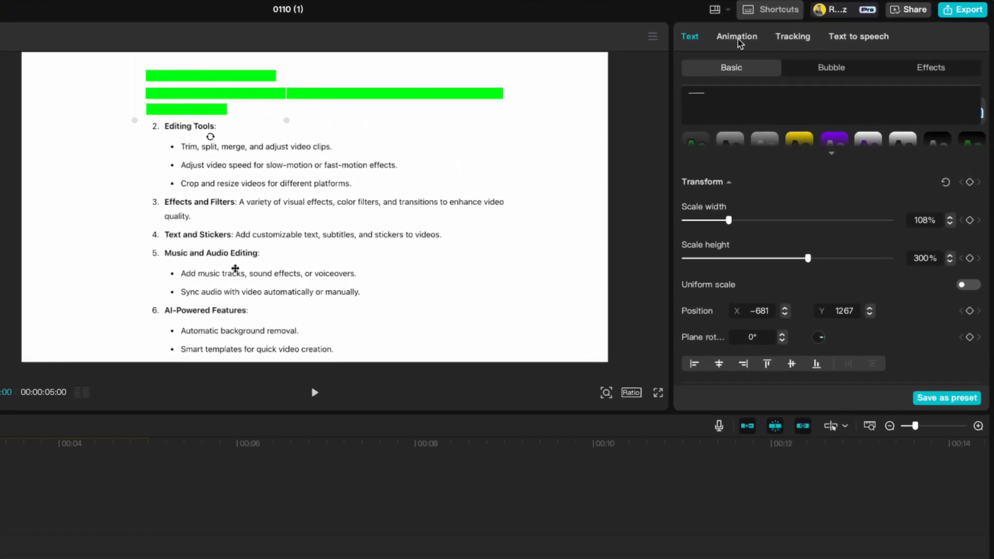
left_click(739, 42)
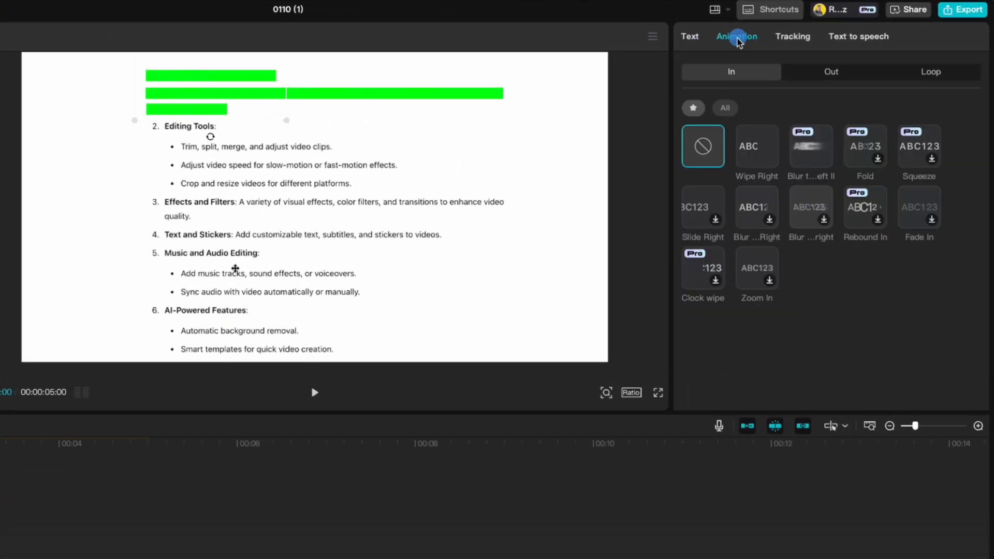
left_click(752, 157)
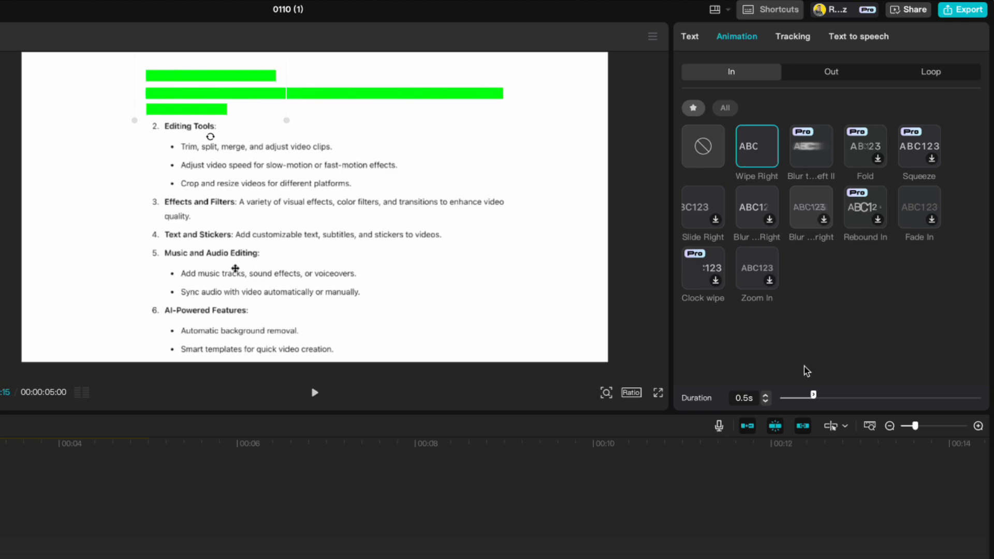
left_click(766, 396)
left_click(766, 396)
left_click(766, 396)
left_click(766, 396)
left_click(767, 396)
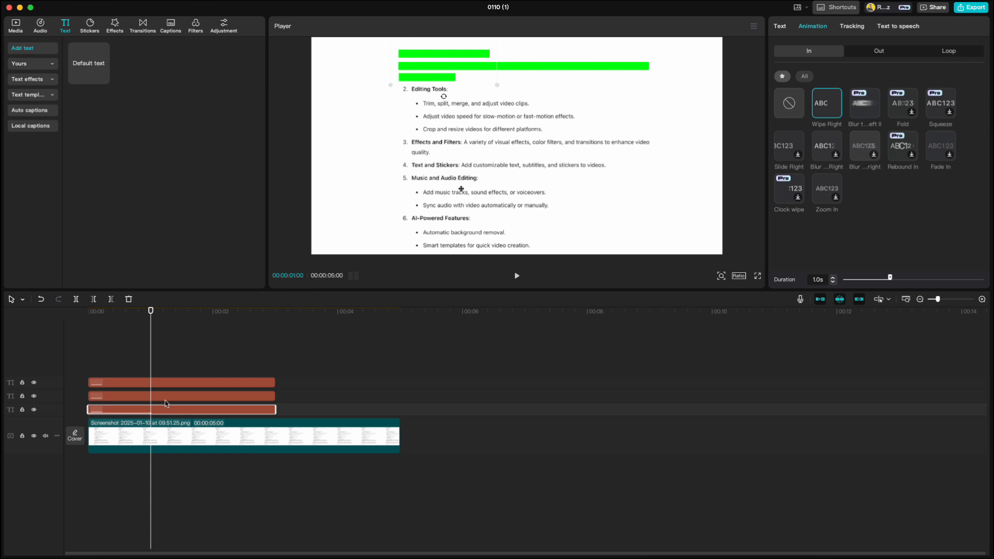
Start the middle bar at one second and give it a longer Wipe Right intro.
left_click(163, 397)
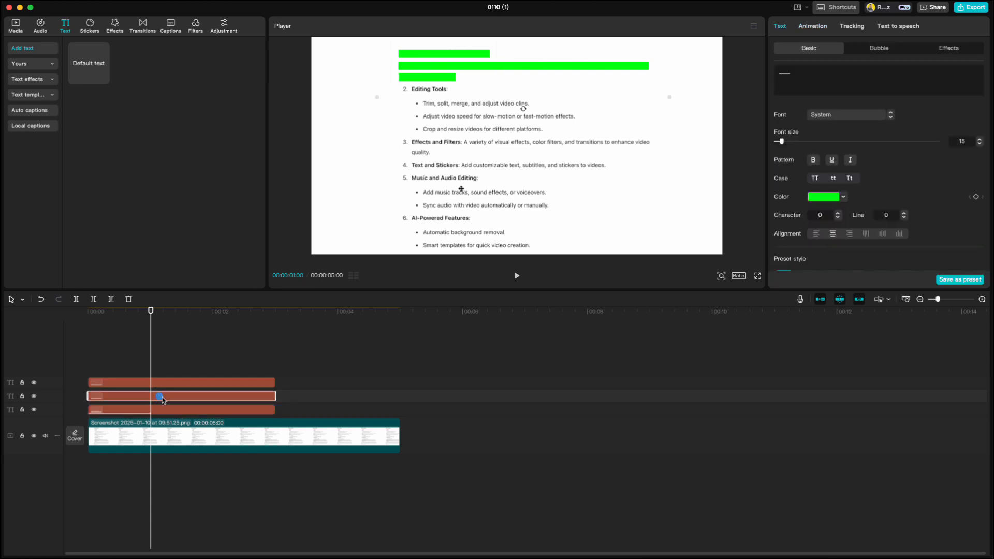
left_click_drag(162, 399, 222, 400)
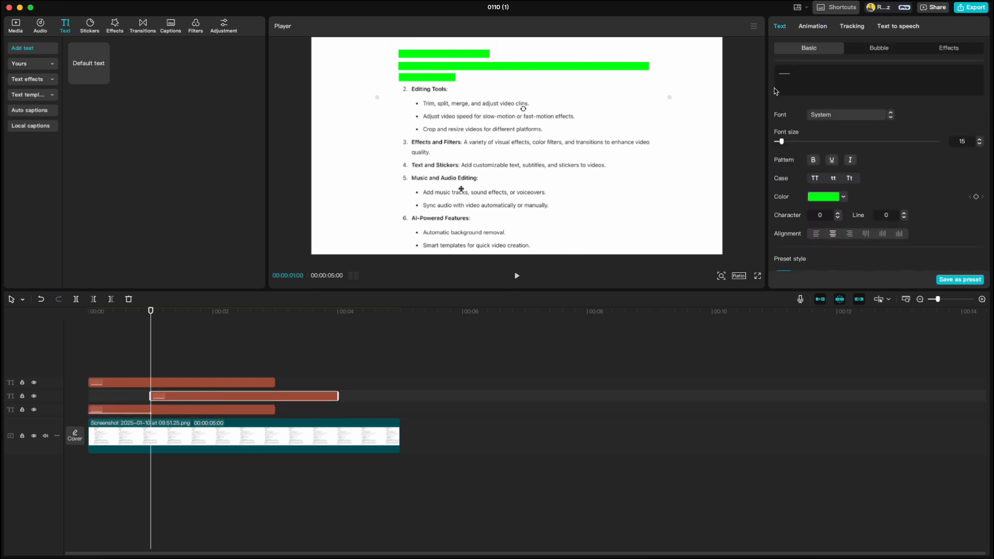
left_click(813, 27)
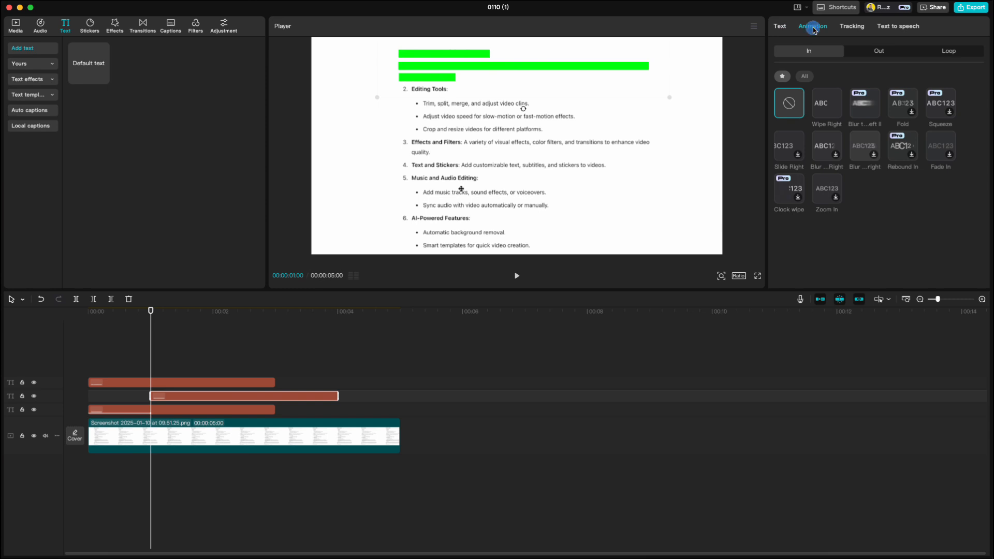
left_click(823, 104)
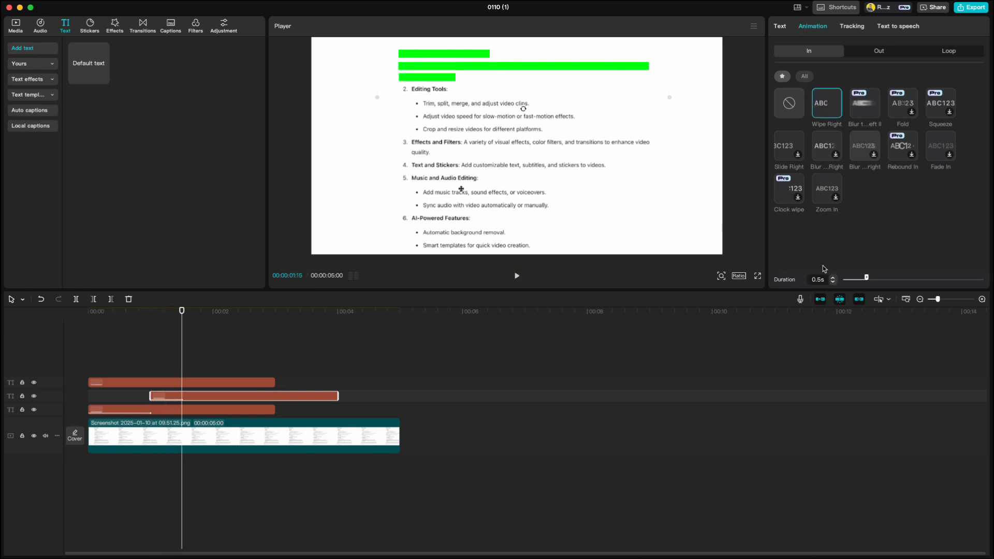
left_click(833, 279)
left_click(834, 280)
left_click(833, 280)
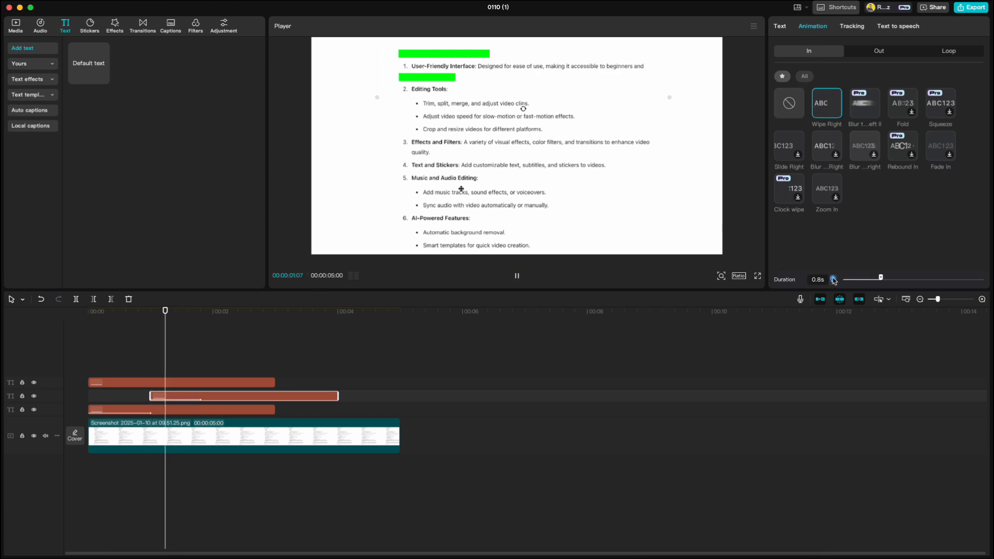
left_click(833, 279)
left_click(833, 280)
double_click(834, 280)
left_click(834, 280)
left_click(834, 280)
left_click(834, 280)
left_click(834, 279)
left_click(834, 279)
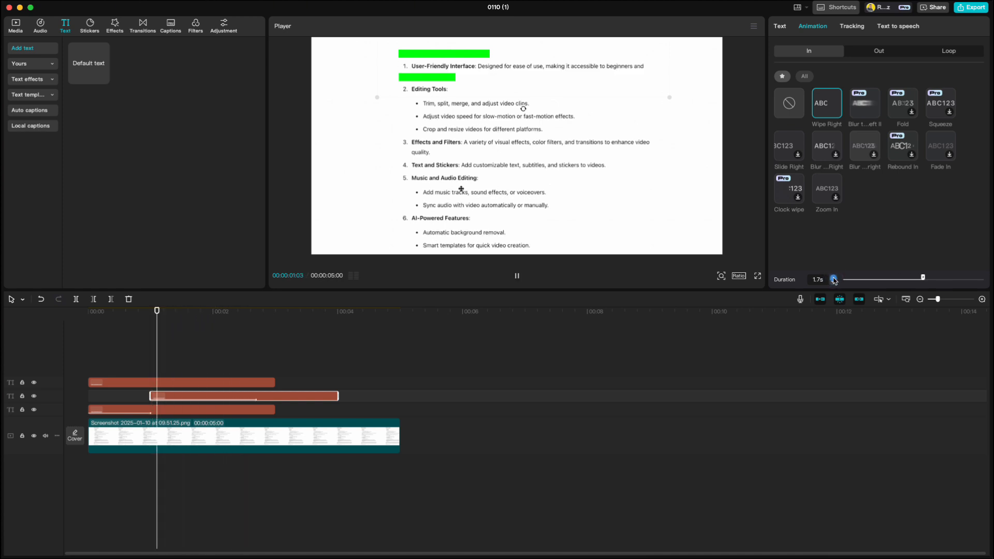
left_click(834, 280)
Move the top highlight clip to the playhead with a roughly one-second Wipe Right intro.
left_click_drag(151, 383, 325, 372)
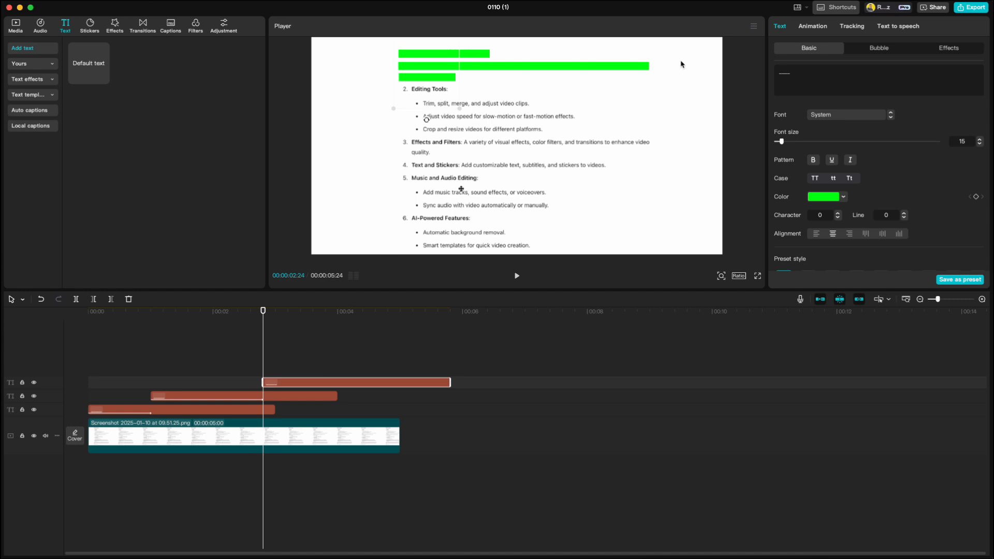
left_click(811, 26)
left_click(823, 110)
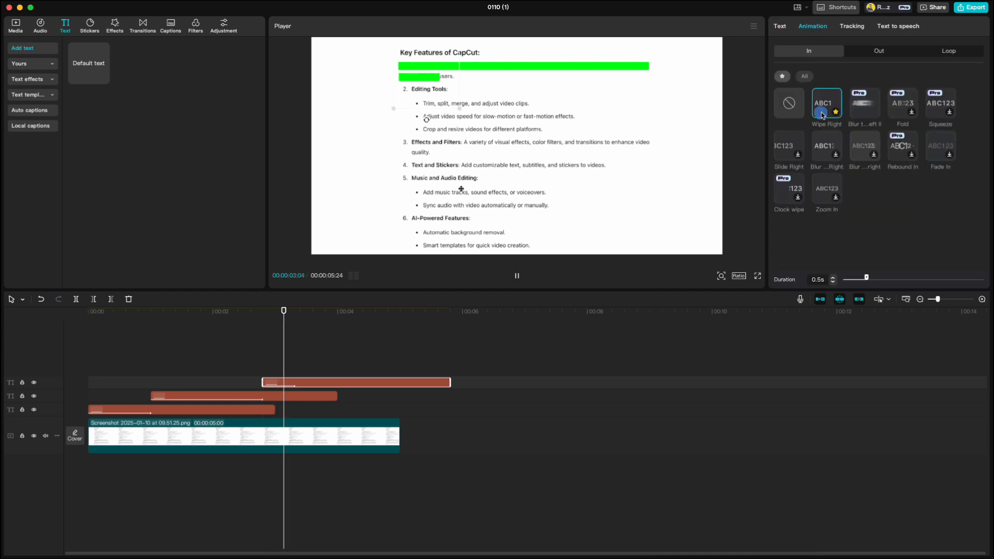
left_click(833, 280)
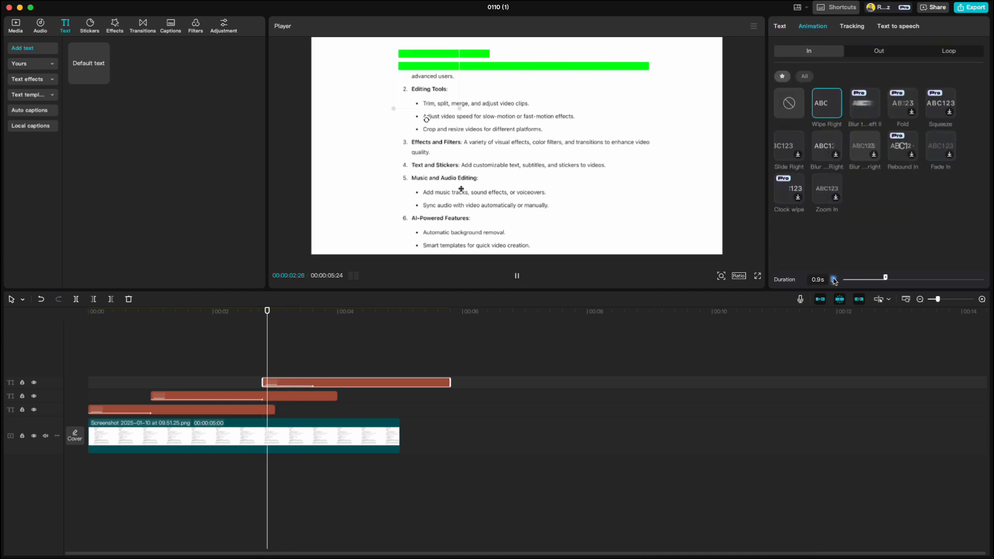
left_click(833, 280)
left_click(834, 279)
left_click(834, 280)
left_click(834, 280)
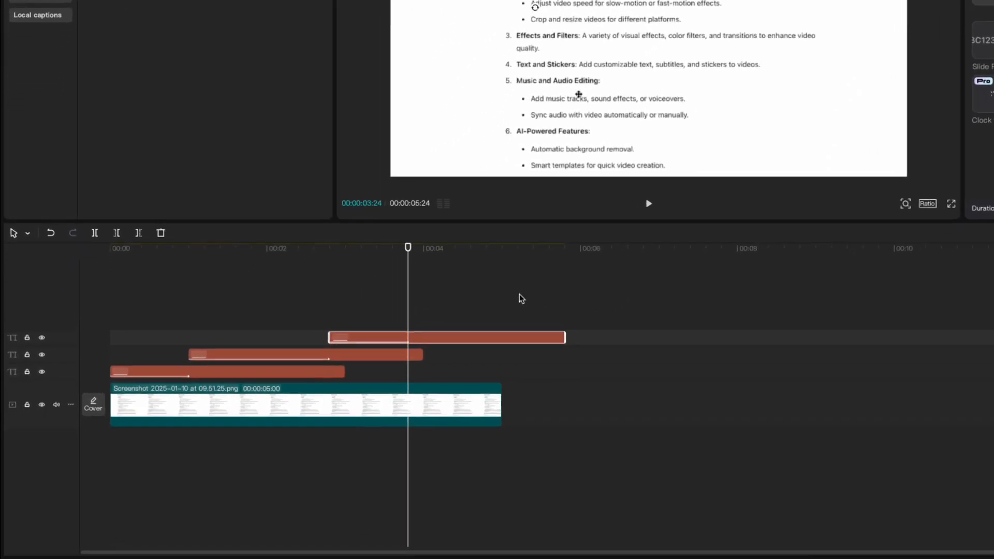
Trim the bottom and middle highlight clips to end where the next clip begins.
left_click_drag(346, 328, 140, 332)
left_click_drag(189, 247, 219, 250)
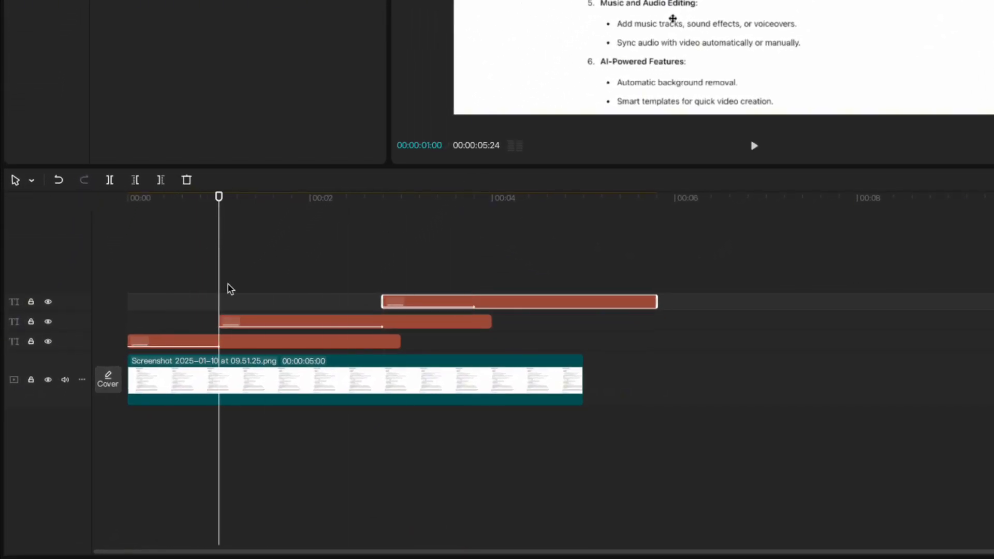
left_click(235, 343)
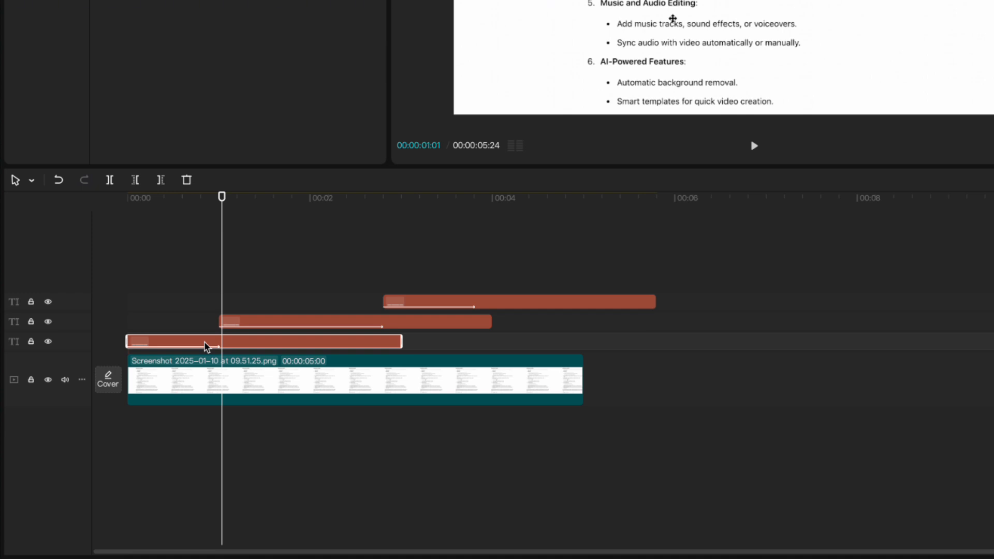
key("w")
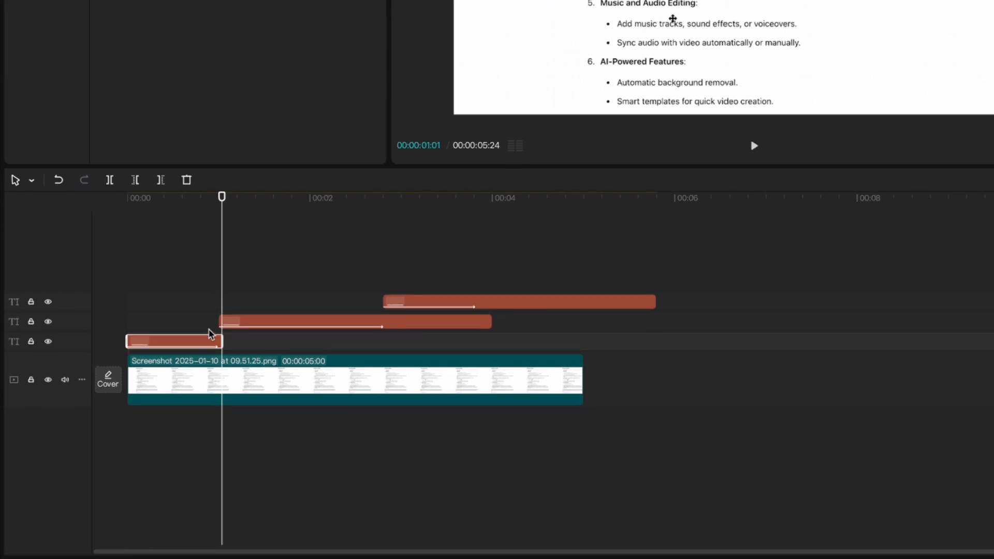
left_click(254, 323)
left_click_drag(221, 196, 517, 197)
key("w")
left_click(552, 302)
Trim the top clip and combine all three highlight clips into one compound clip.
key("w")
left_click_drag(405, 273, 99, 309)
left_click_drag(480, 390, 308, 364)
left_click_drag(269, 392, 91, 369)
right_click(296, 382)
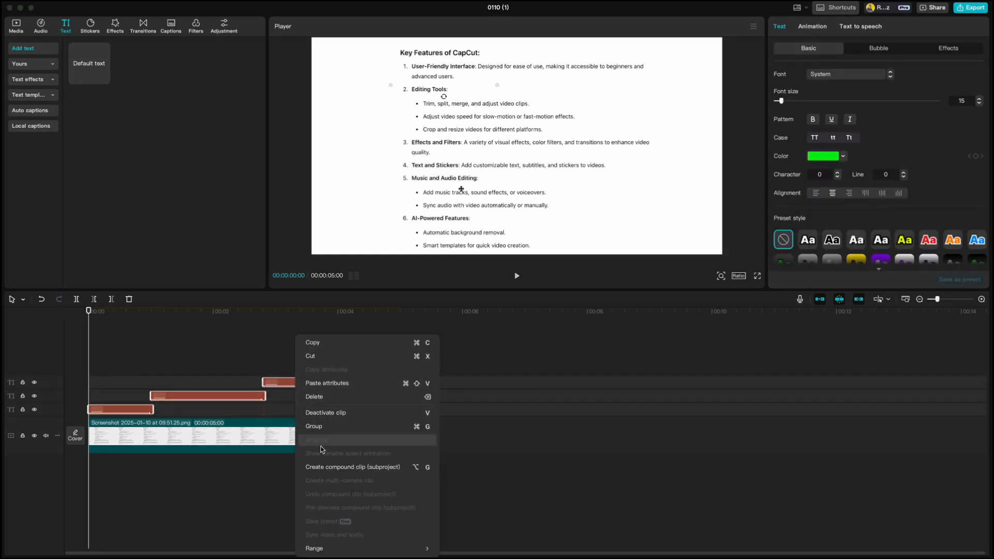
left_click(330, 467)
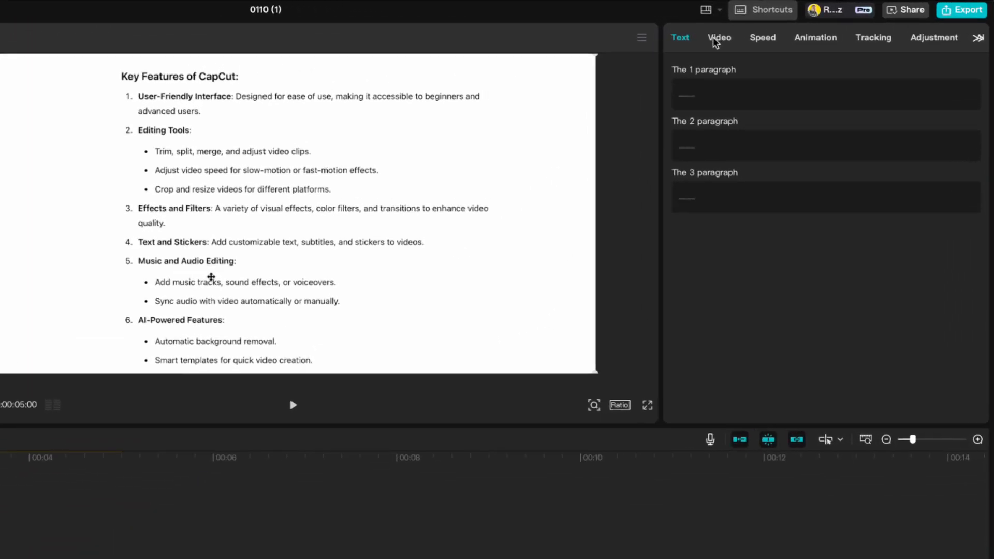
Set the compound clip's blend mode to Multiply and play back the highlight.
left_click(715, 39)
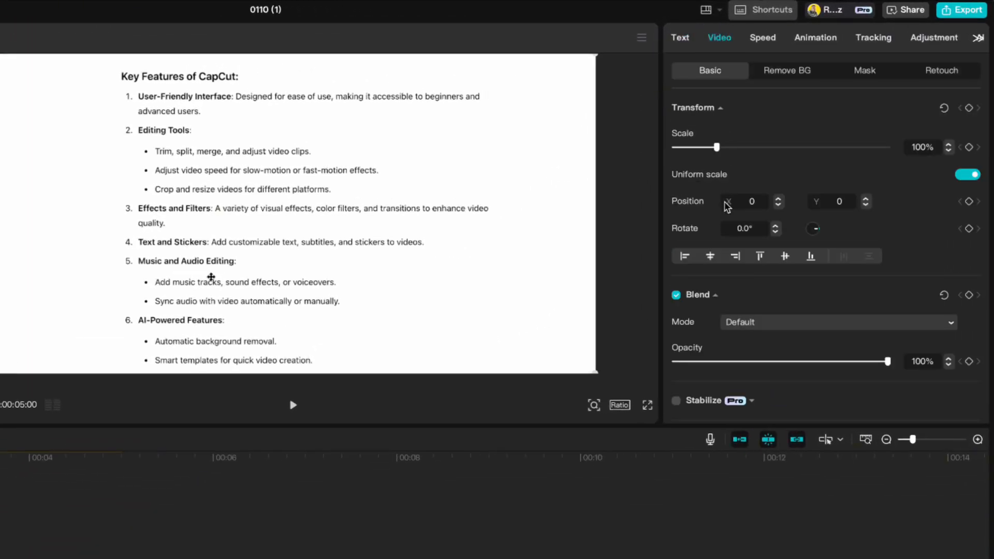
left_click(754, 323)
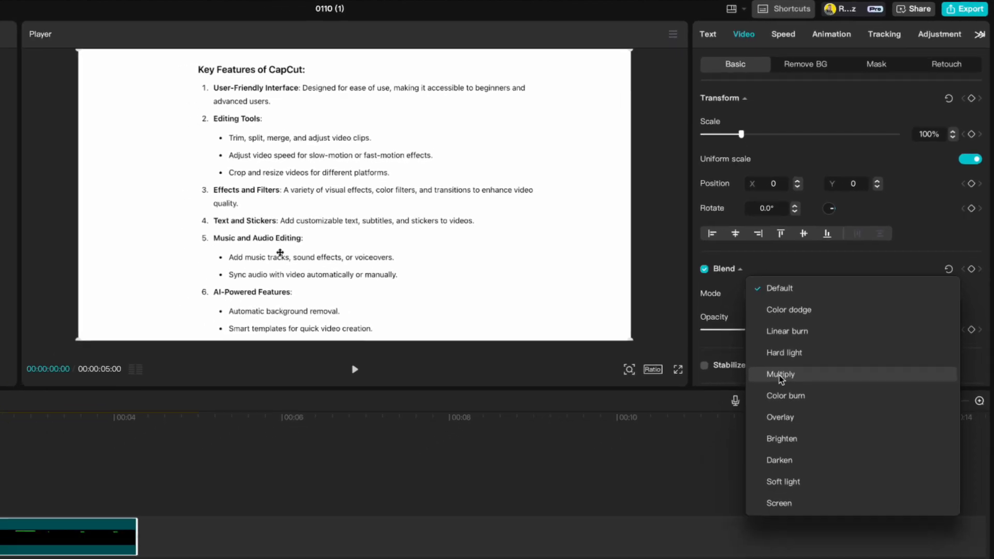
left_click(759, 412)
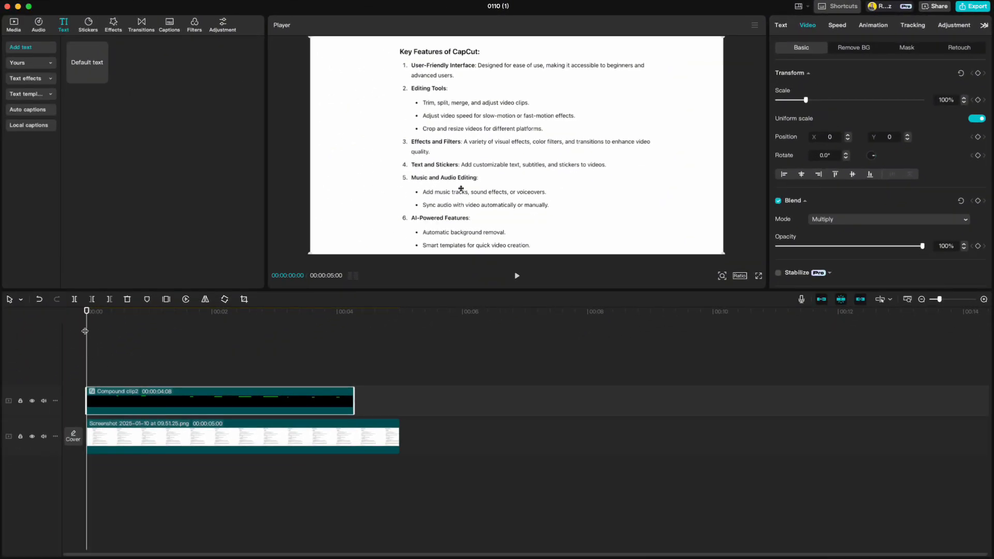
mouse_move(88, 313)
left_mouse_down()
mouse_move(129, 314)
mouse_move(84, 323)
left_mouse_up()
key("space")
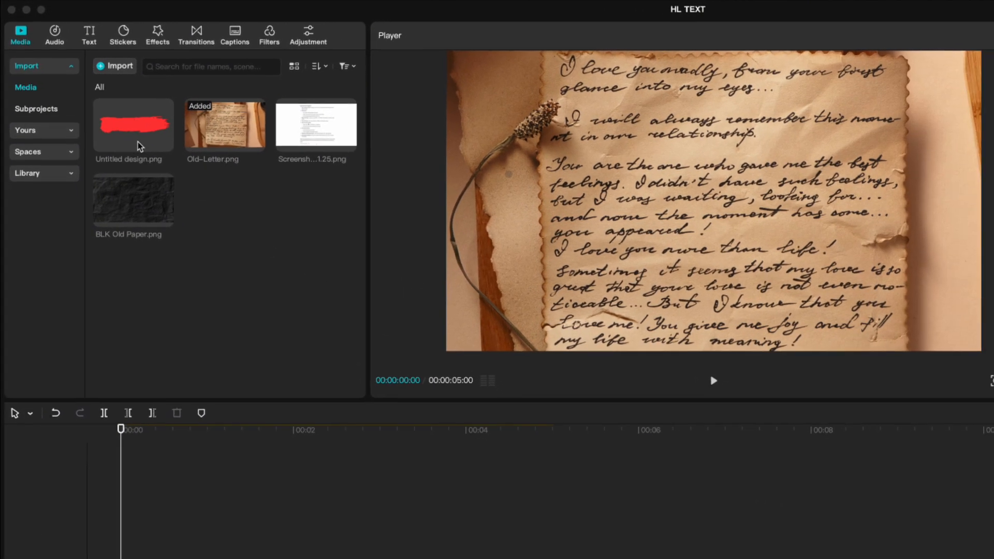
Place Untitled design.png above Old-Letter, squashed to 76% width and 20% height over the third line.
left_click_drag(154, 161, 89, 402)
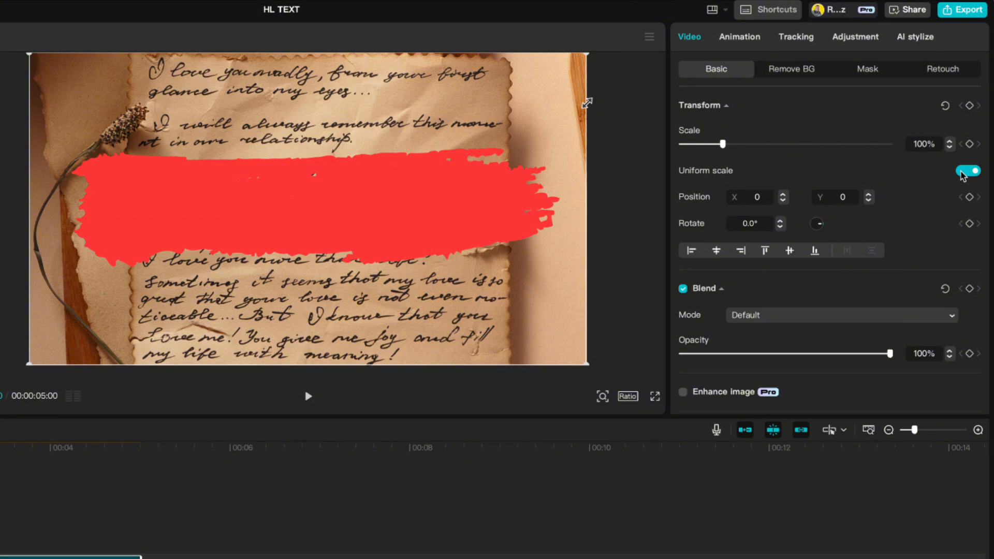
left_click(964, 172)
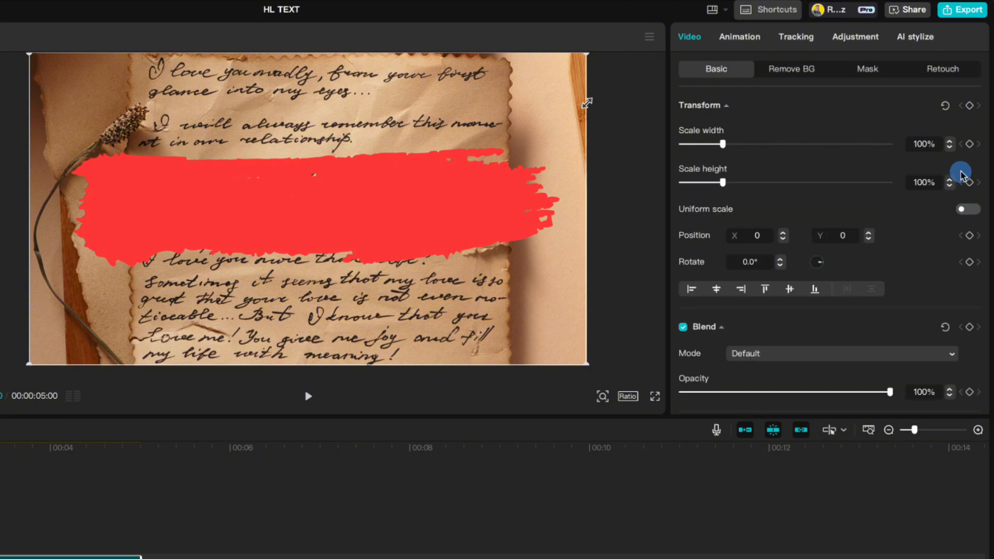
left_click_drag(724, 144, 727, 144)
left_click_drag(723, 182, 689, 182)
left_click_drag(483, 210, 477, 126)
left_click_drag(726, 144, 712, 144)
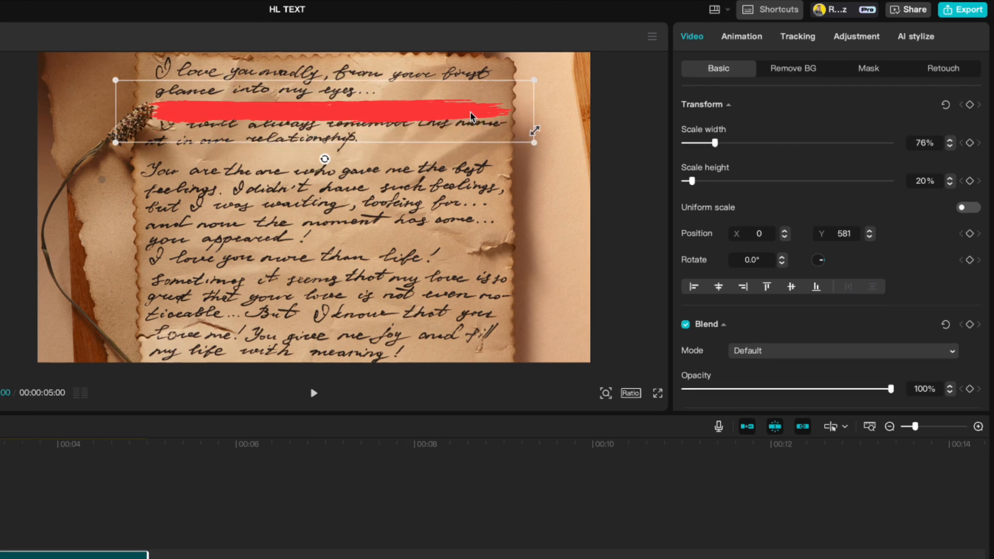
left_click_drag(472, 117, 471, 127)
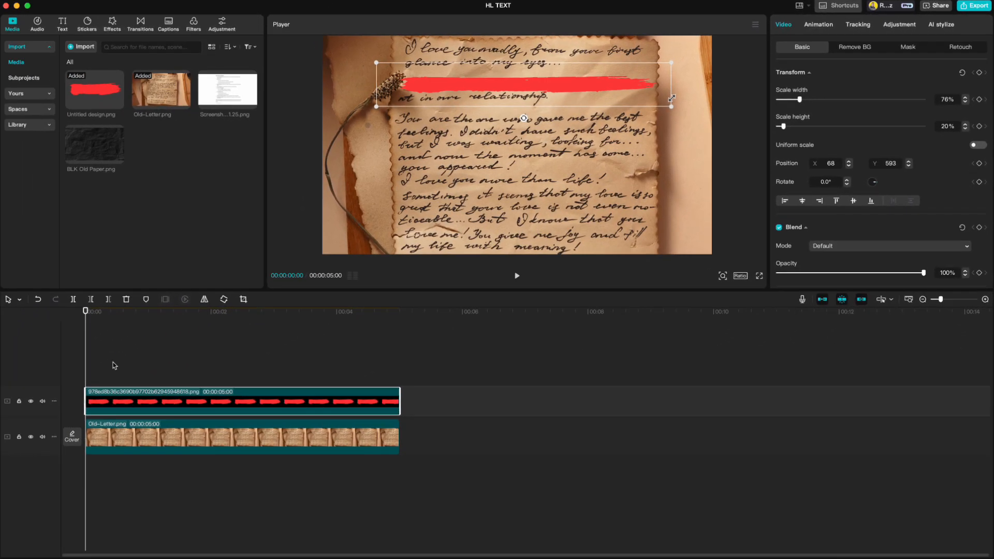
Duplicate the red swash at 48% width and 18% height just below the first.
key("super+c")
key("super+v")
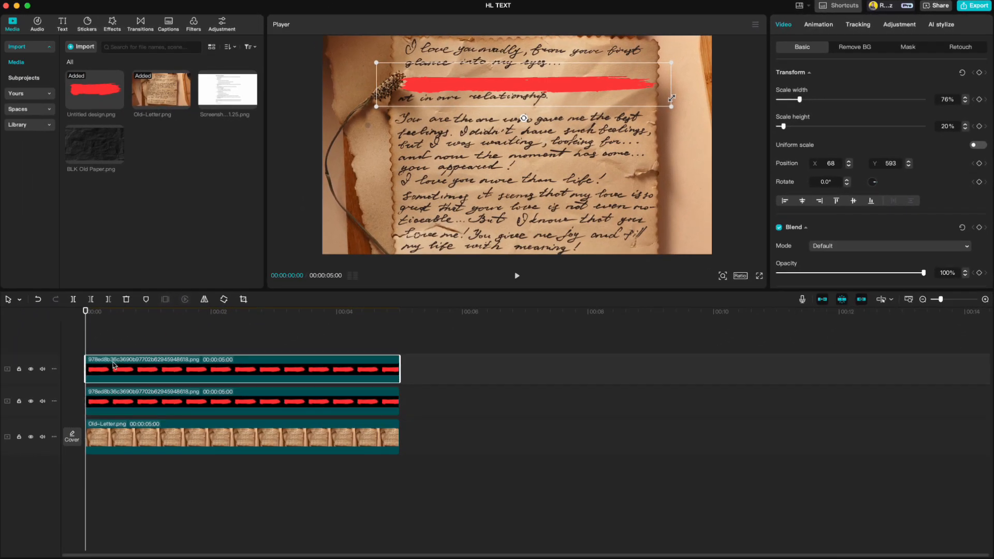
left_click_drag(439, 83, 436, 111)
left_click_drag(800, 100, 793, 99)
left_click_drag(569, 114, 528, 102)
left_click_drag(792, 100, 791, 100)
left_click(965, 130)
left_click(964, 130)
left_click_drag(511, 96, 510, 94)
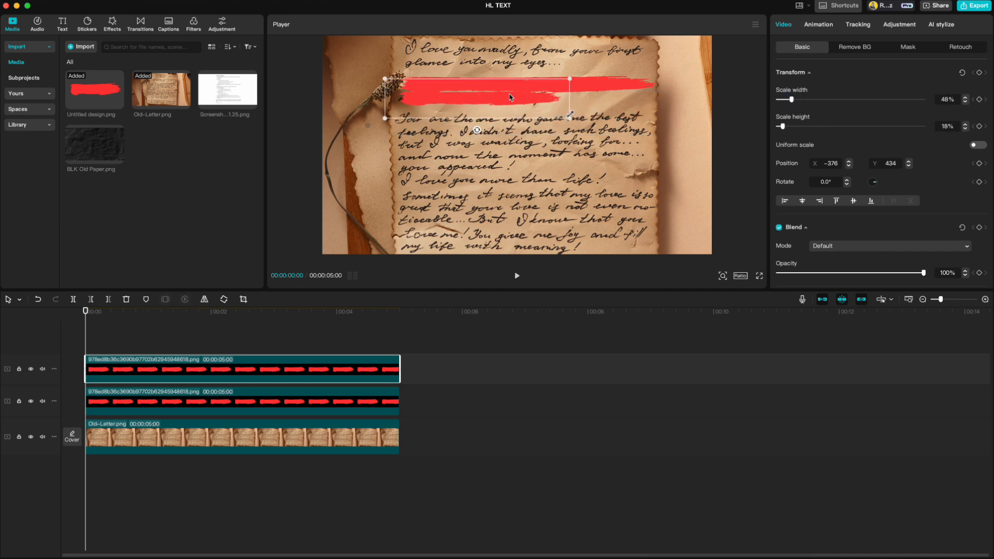
Convert the original swash clip into a compound clip.
left_click(150, 405)
right_click(151, 405)
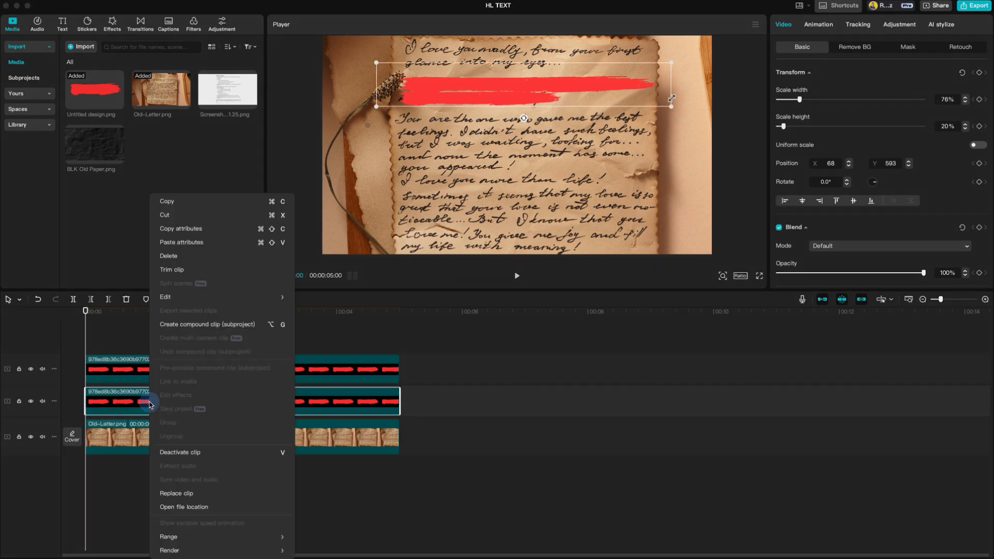
left_click(207, 324)
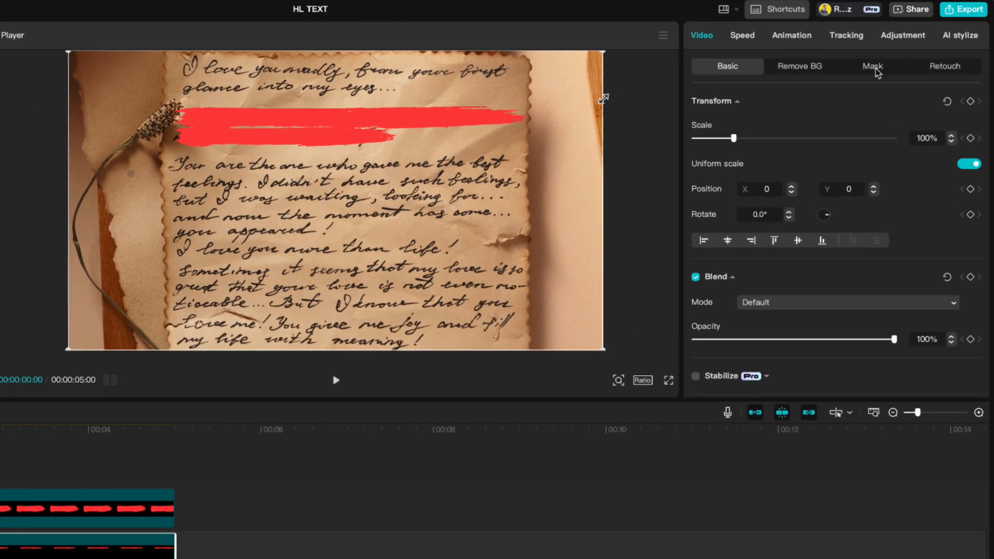
Add a -90° Split mask with feather 25, slid left to hide the swash.
left_click(890, 55)
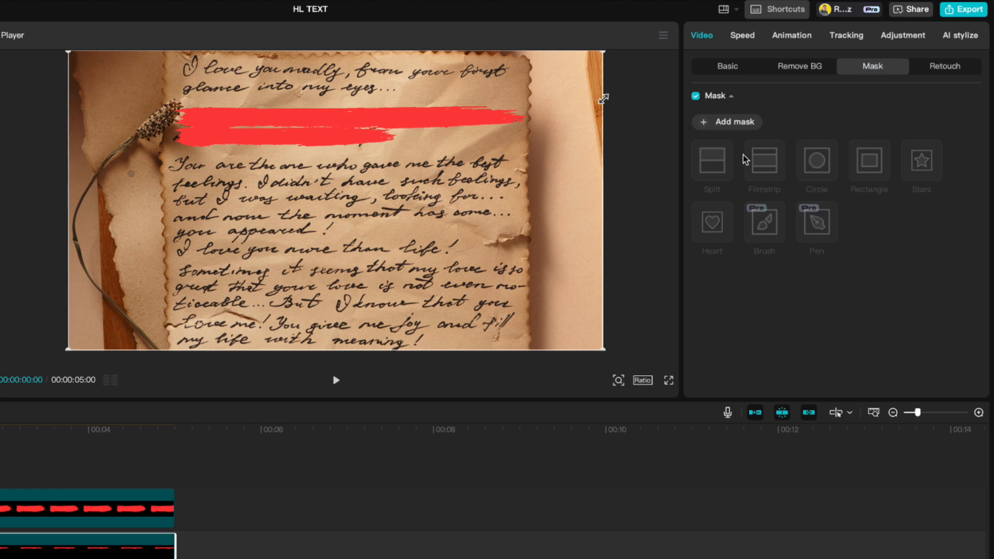
left_click(716, 123)
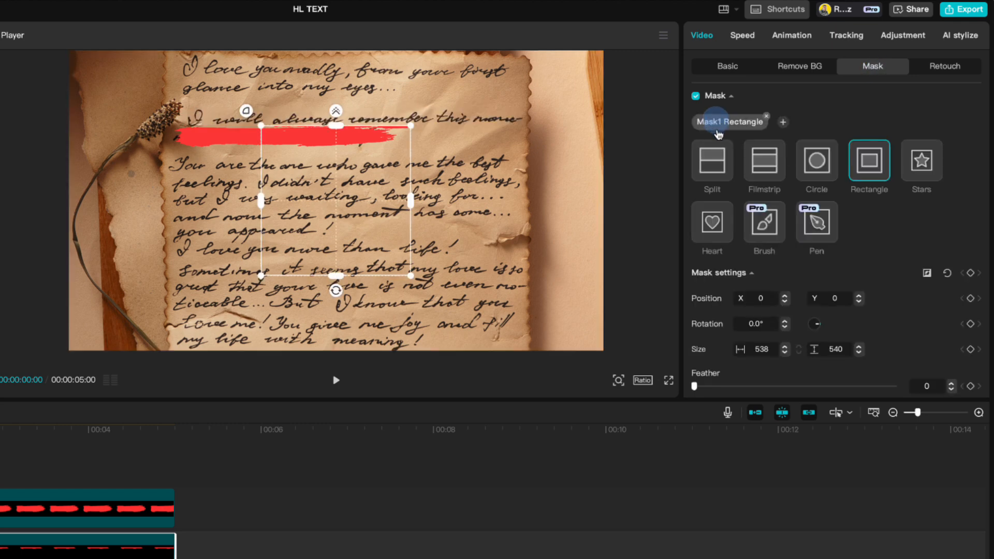
left_click(715, 167)
mouse_move(346, 218)
left_mouse_down()
mouse_move(348, 201)
mouse_move(350, 209)
left_mouse_up()
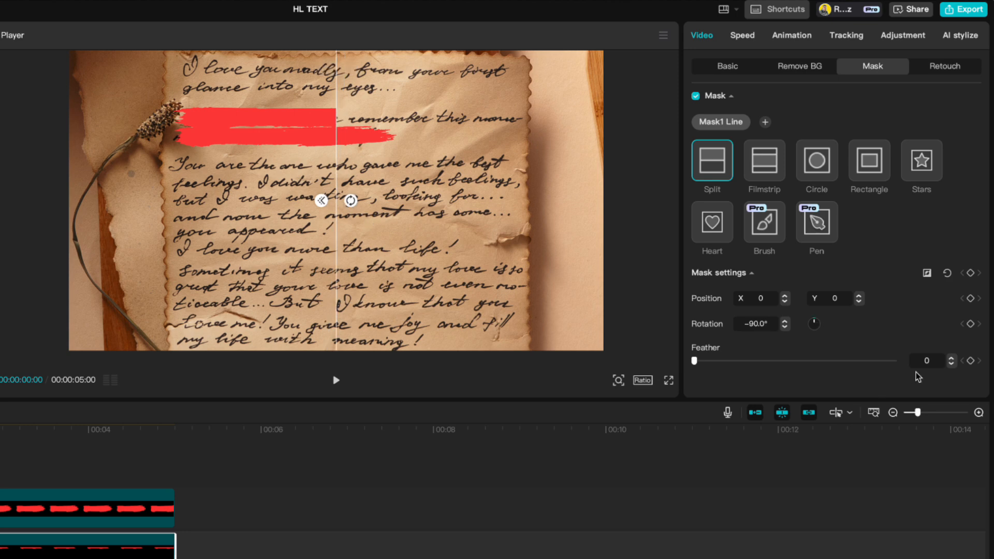
left_click(953, 358)
left_click(952, 363)
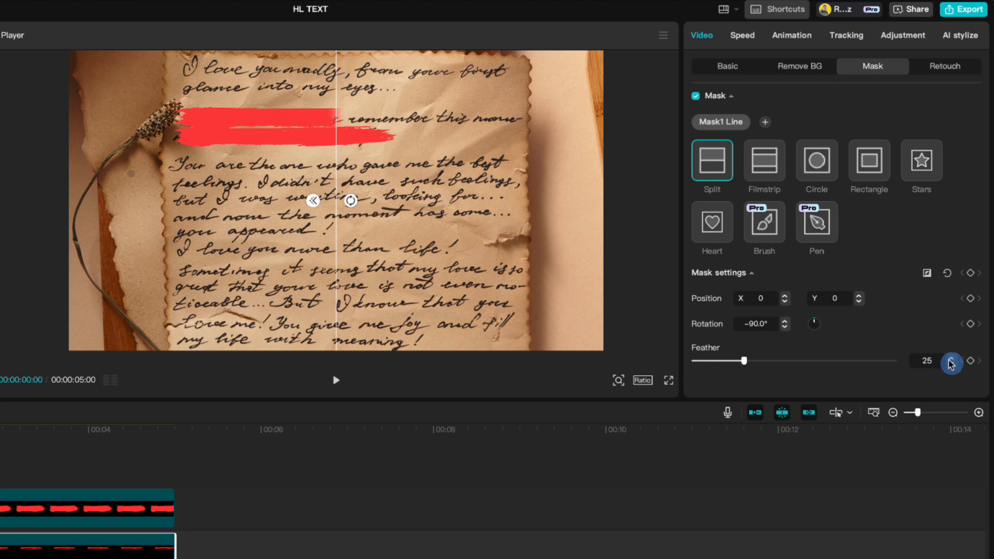
left_click_drag(343, 173, 183, 174)
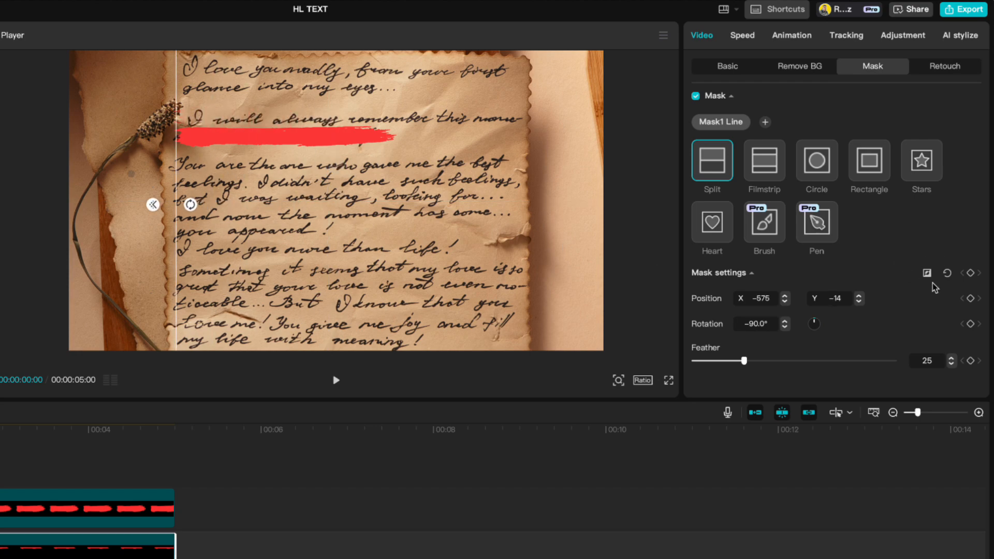
Keyframe the mask position at 0s and sweep it across to reveal the stroke by 00:02.
left_click(970, 299)
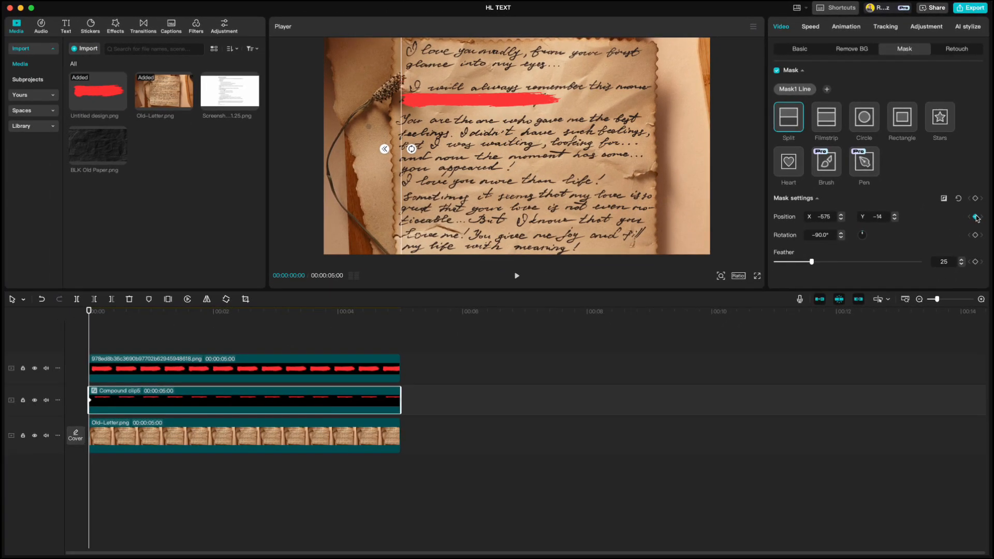
left_click_drag(112, 313, 214, 314)
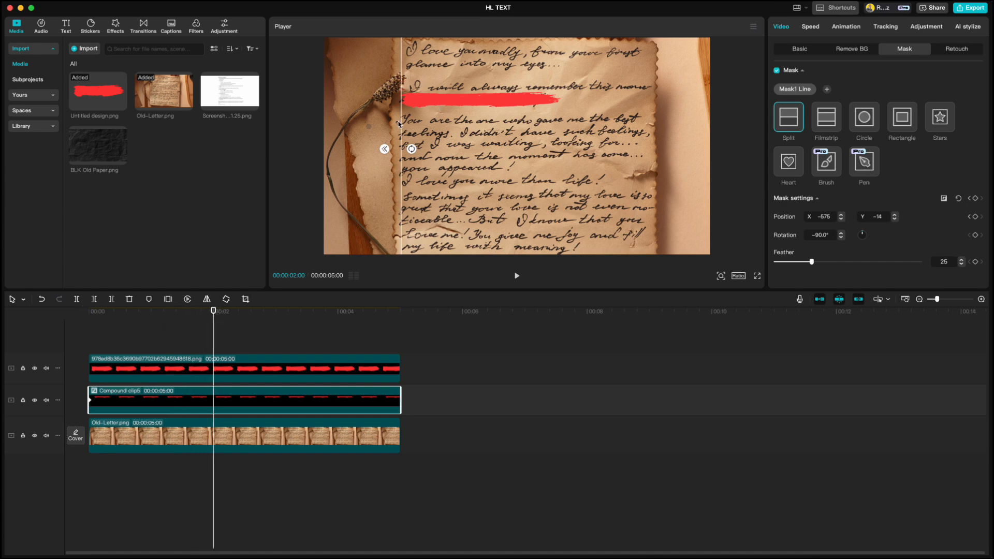
left_click_drag(404, 122, 661, 129)
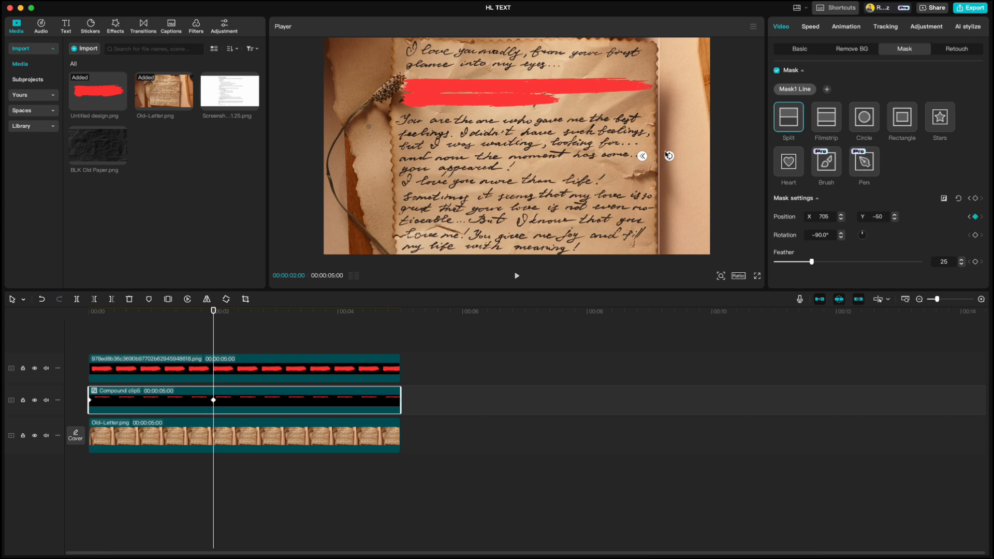
left_click(798, 51)
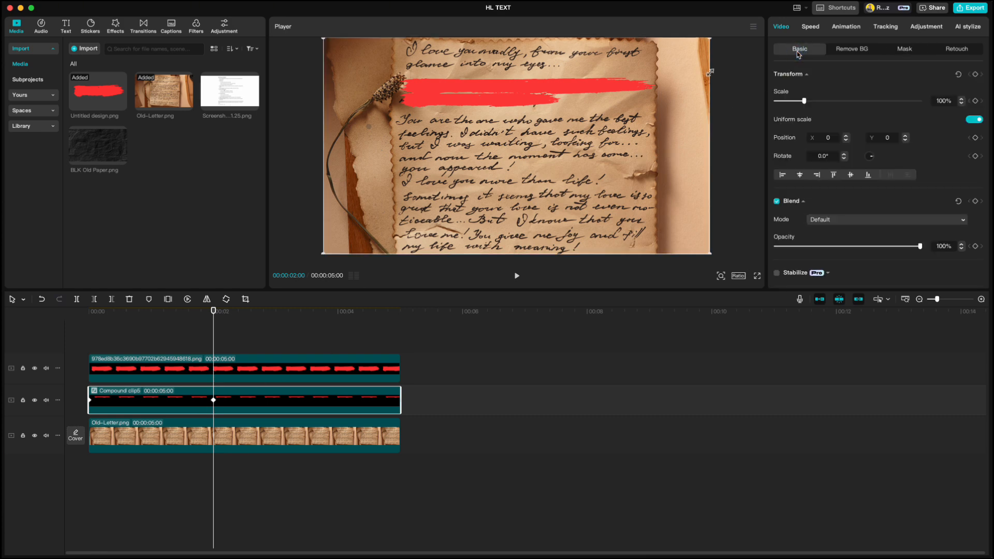
Blend the first red stroke with Multiply at 70% opacity and start the second stroke at 00:02.
left_click(841, 221)
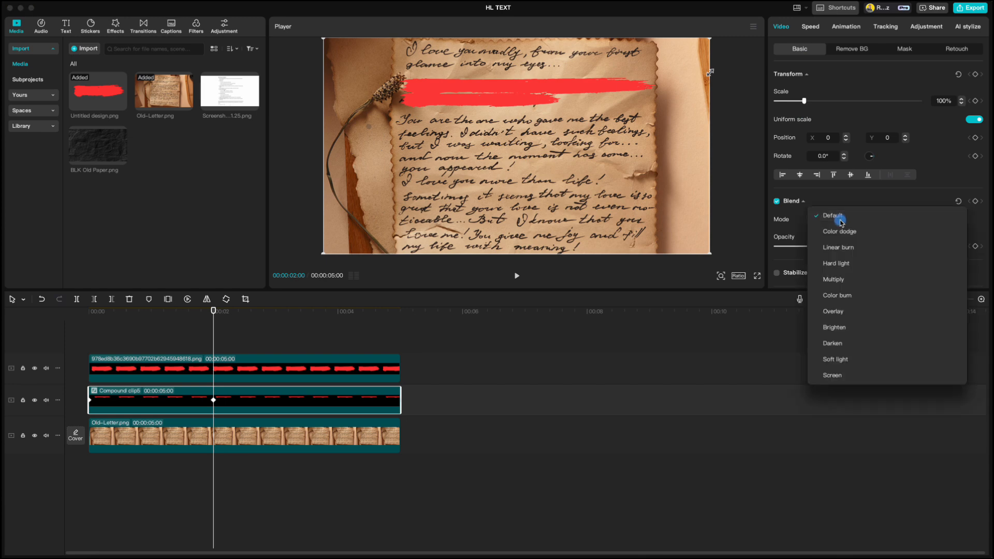
left_click(837, 279)
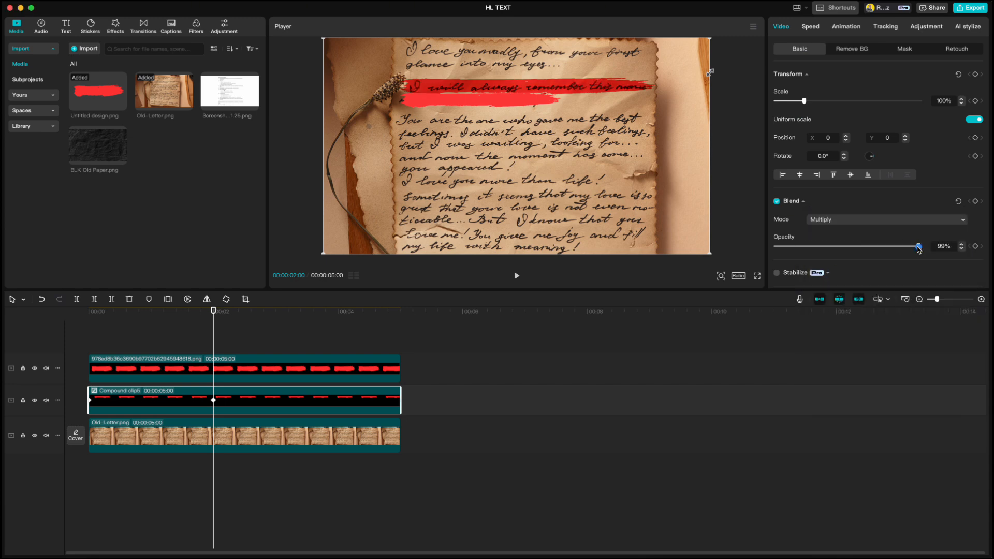
left_click_drag(919, 247, 879, 248)
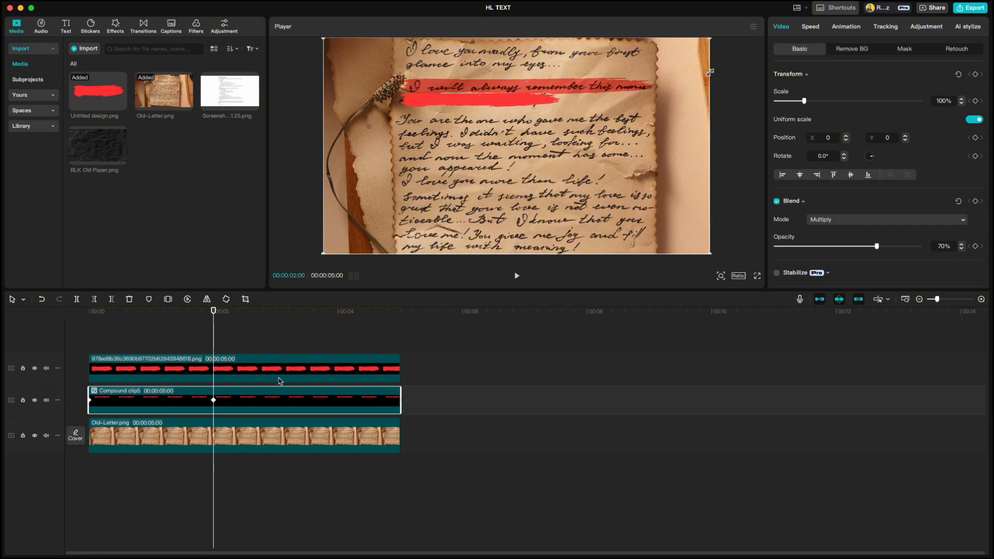
left_click_drag(264, 373, 387, 373)
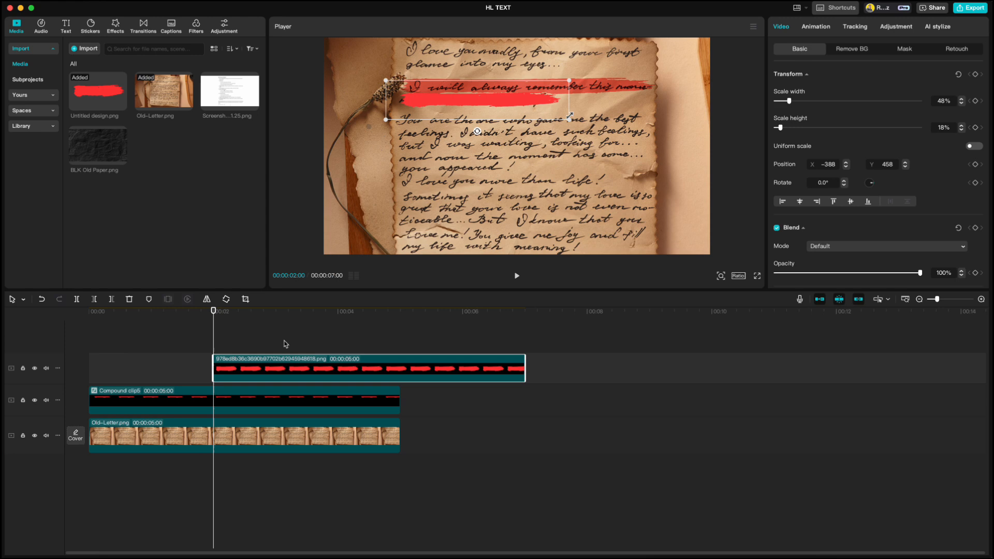
Cut the second red stroke clip off at the 5-second mark.
left_click(217, 313)
left_click_drag(217, 313, 400, 312)
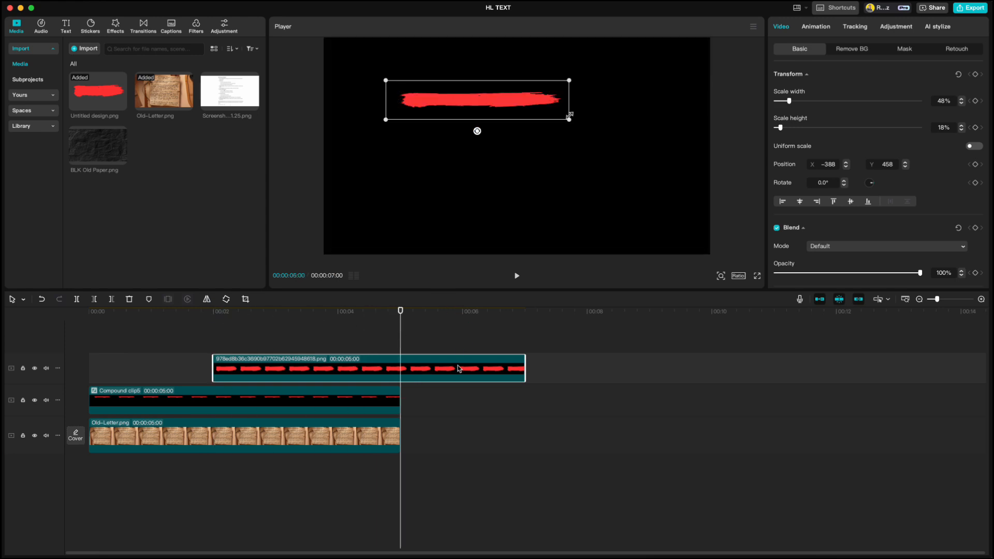
key("w")
Trim Compound clip5, the first highlight, so it ends at 2 seconds.
left_click_drag(400, 310, 214, 313)
left_click(232, 399)
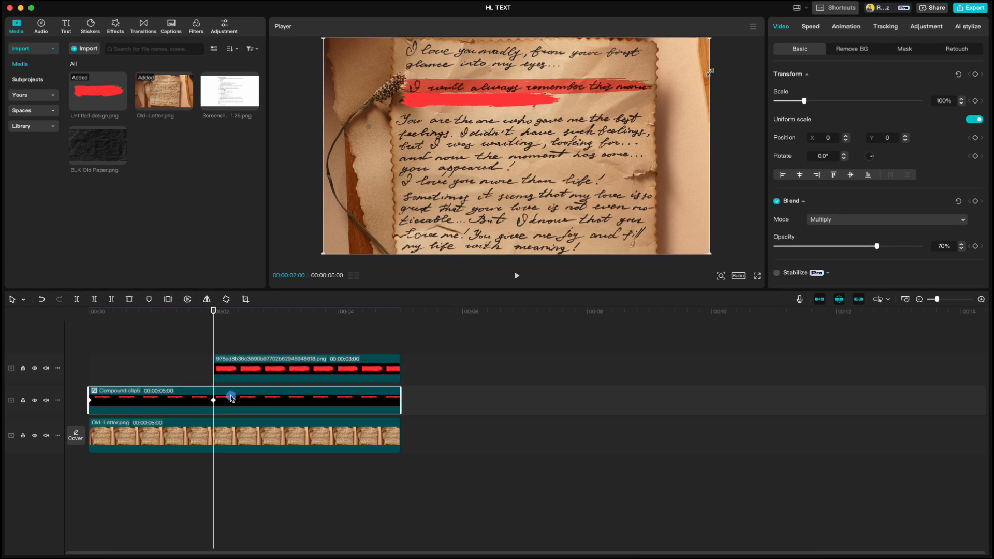
key("Right")
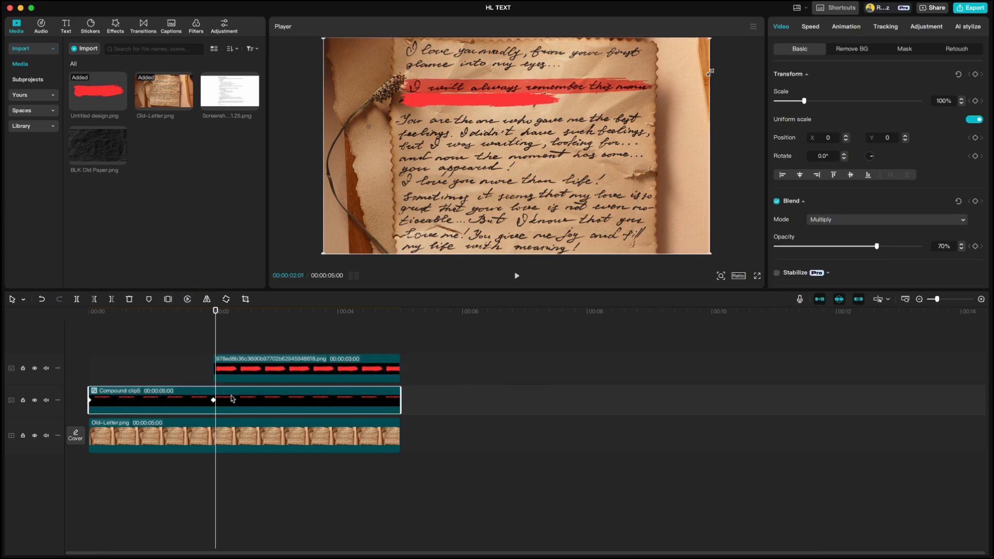
key("w")
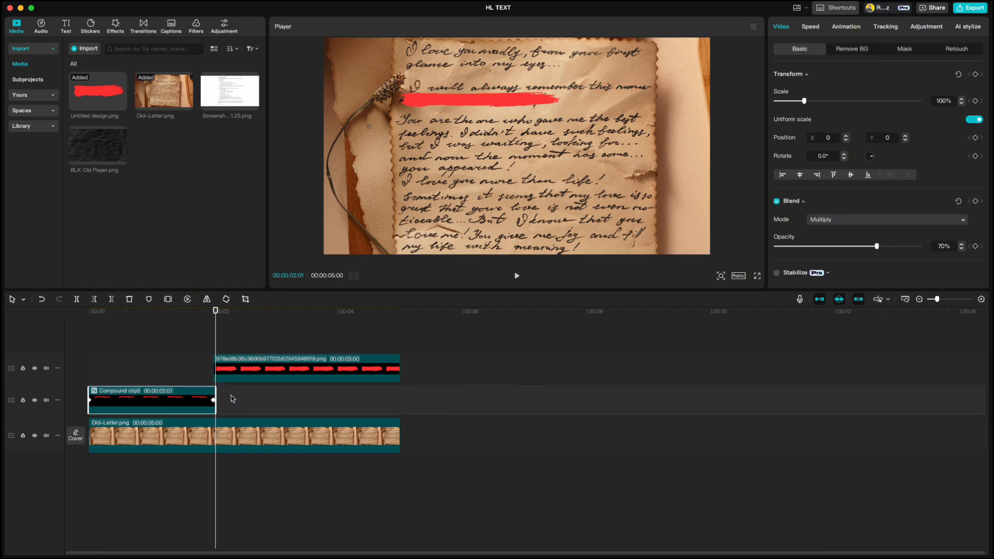
Turn the second red stroke into its own compound clip, Compound clip6.
left_click(260, 368)
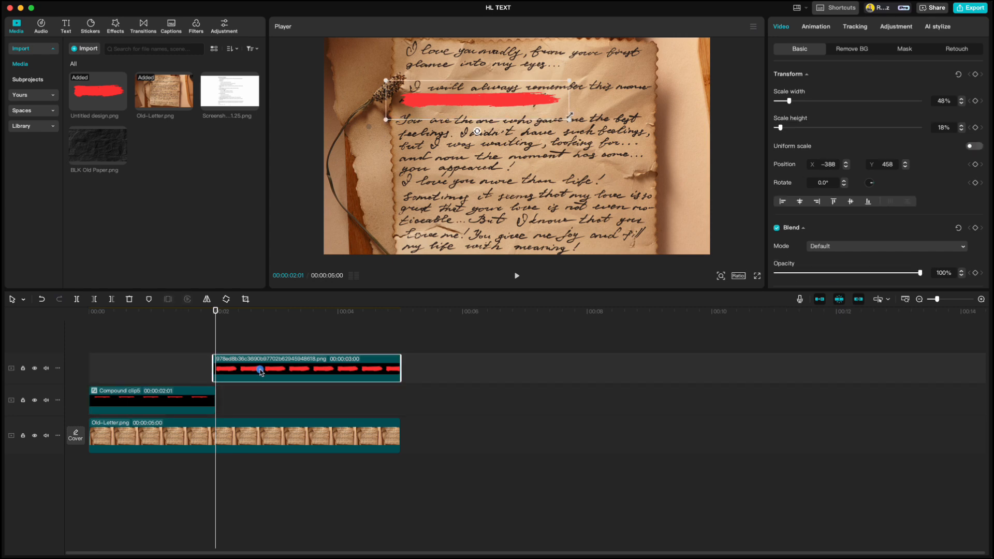
right_click(253, 371)
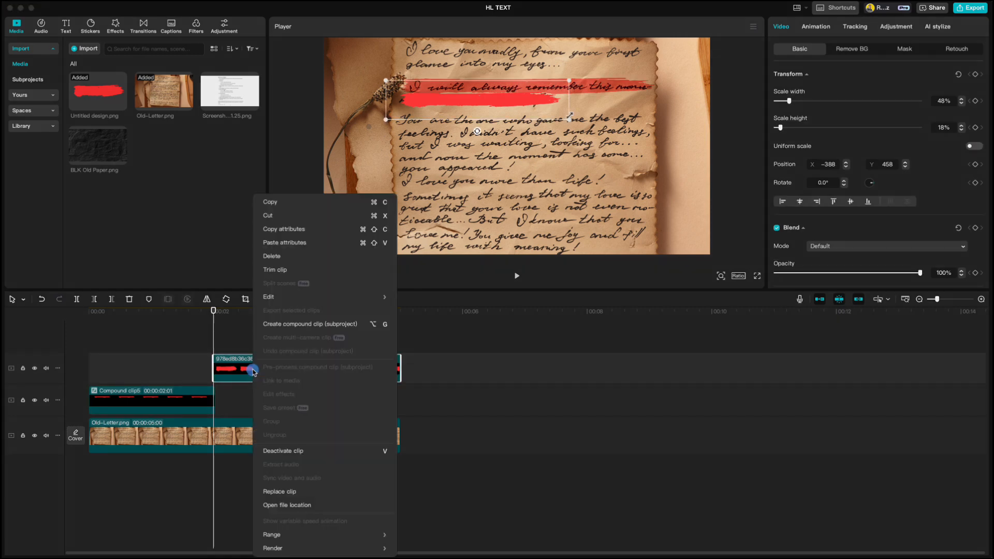
left_click(278, 324)
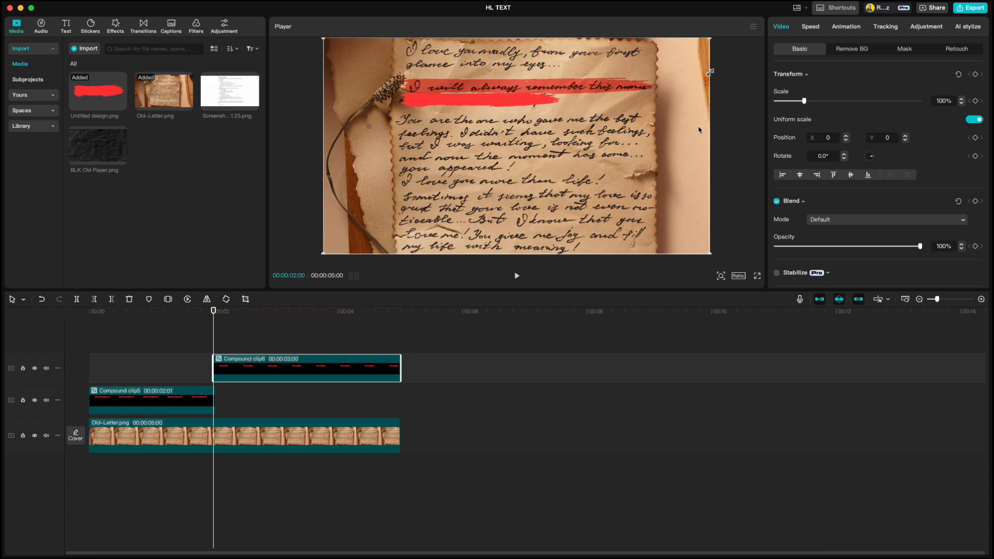
left_click(897, 49)
Add a Split mask rotated to -90° with feather 25, slid left to hide the stroke.
left_click(793, 90)
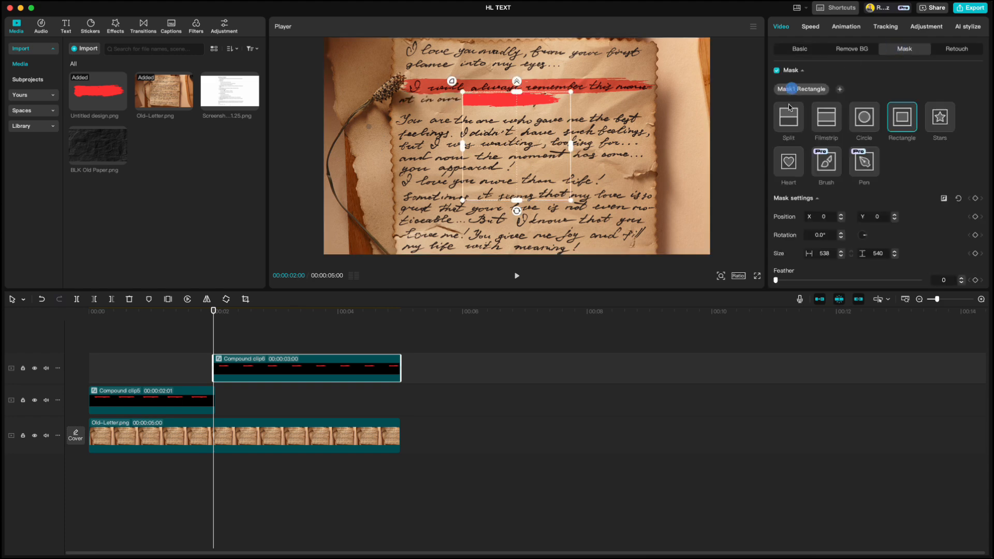
left_click(789, 117)
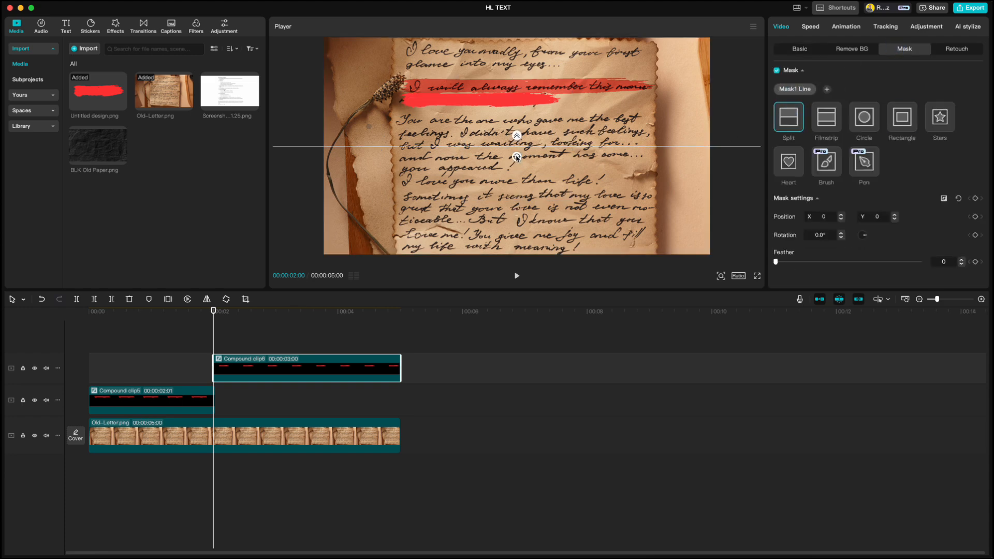
left_click_drag(516, 157, 528, 149)
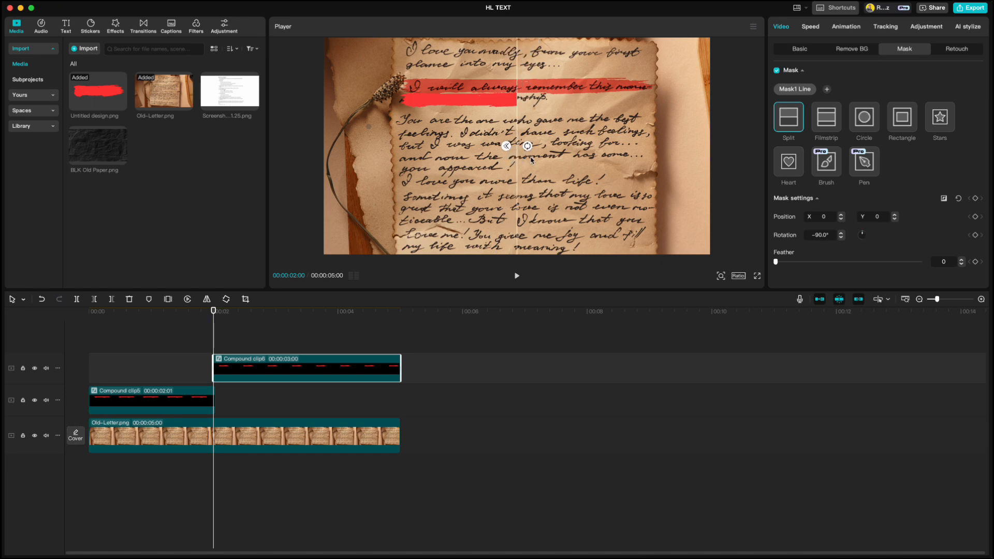
left_click(961, 260)
left_click_drag(516, 124, 399, 141)
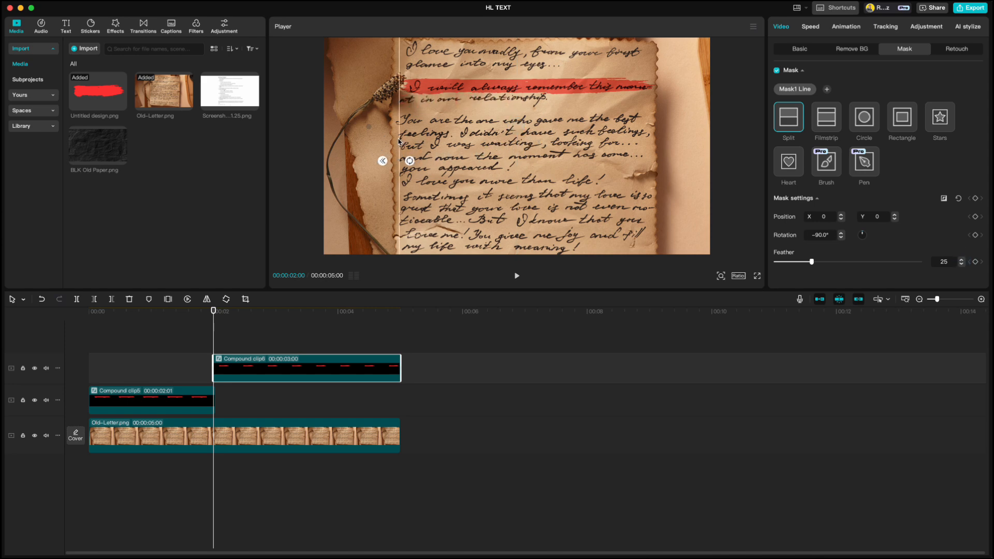
Keyframe the mask position at 2 s, then slide it right by 4 s to reveal the stroke.
left_click(976, 217)
left_click_drag(215, 311, 338, 311)
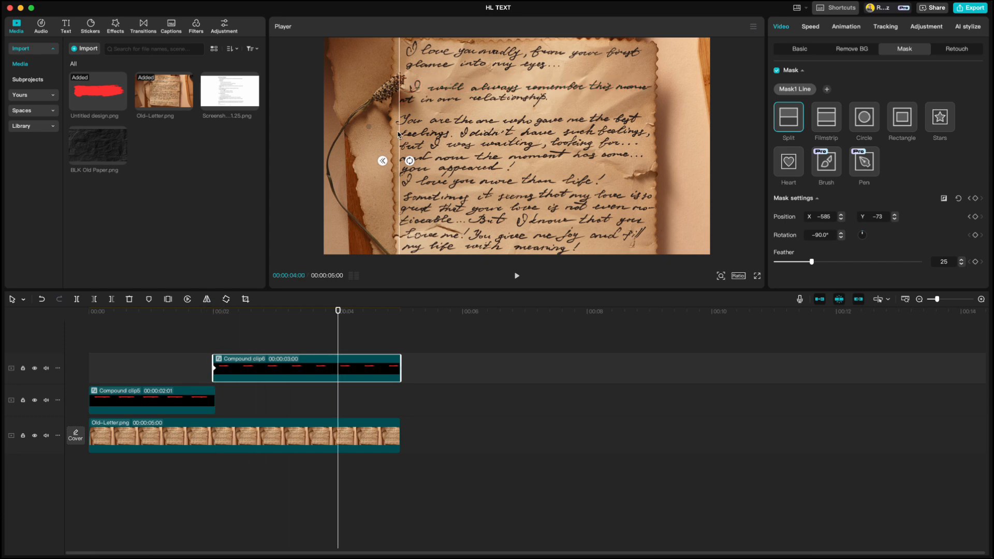
left_click_drag(398, 135, 562, 136)
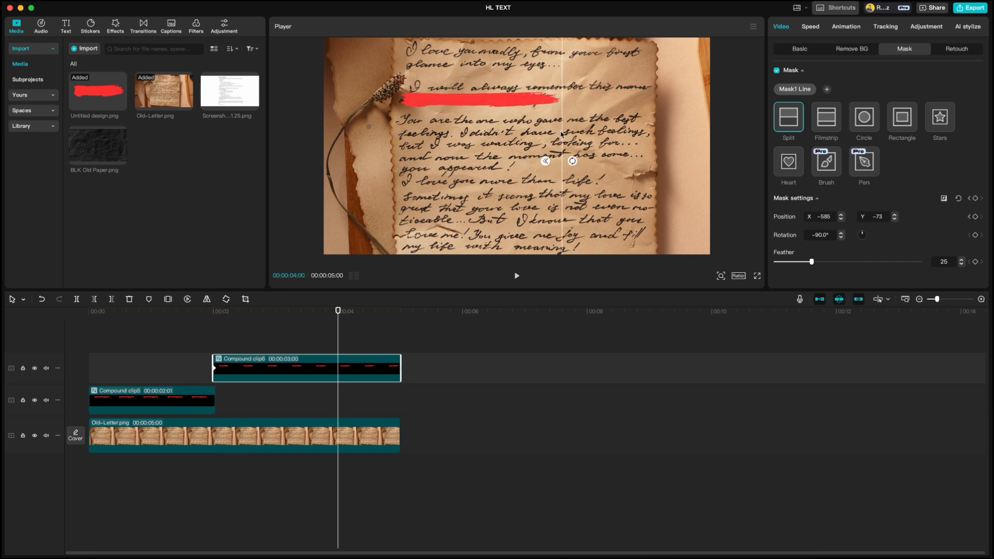
Set Compound clip6 to Multiply blend at 70% opacity and return to the start.
left_click(800, 49)
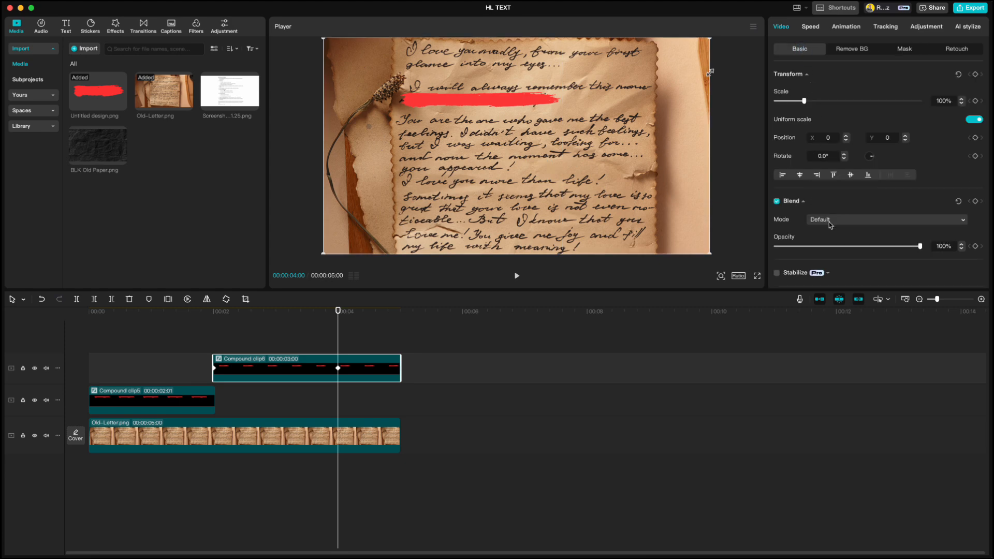
left_click(829, 222)
left_click(838, 280)
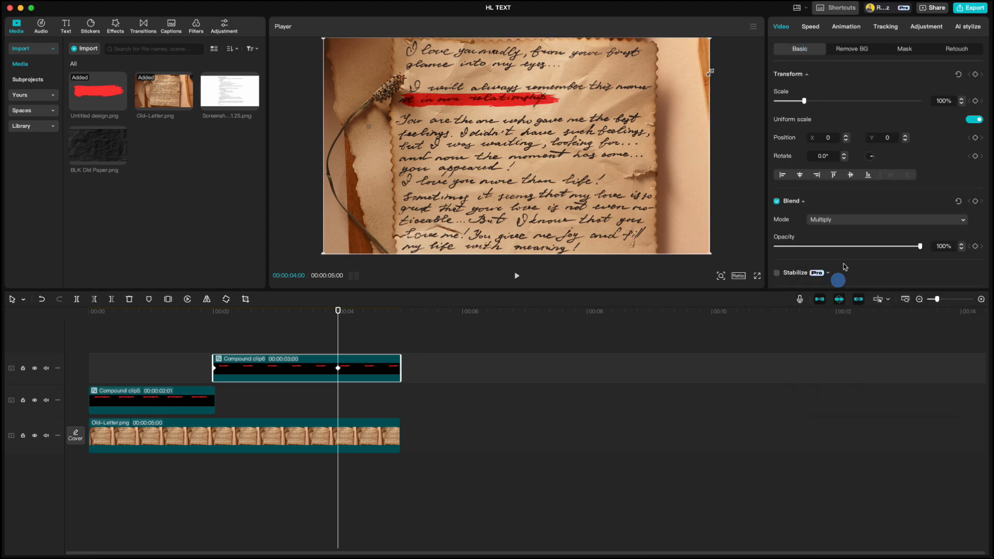
left_click_drag(918, 249, 876, 252)
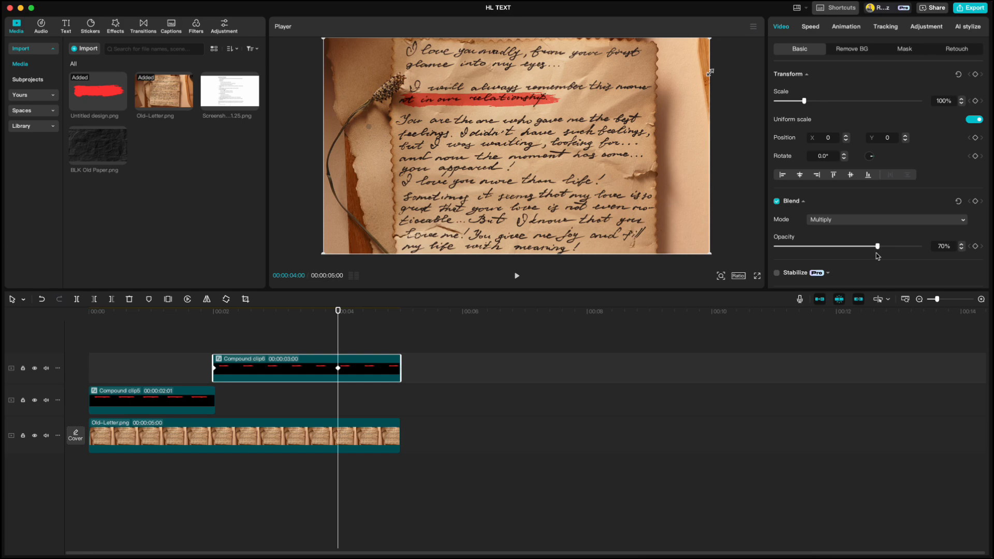
left_click(228, 329)
key("Home")
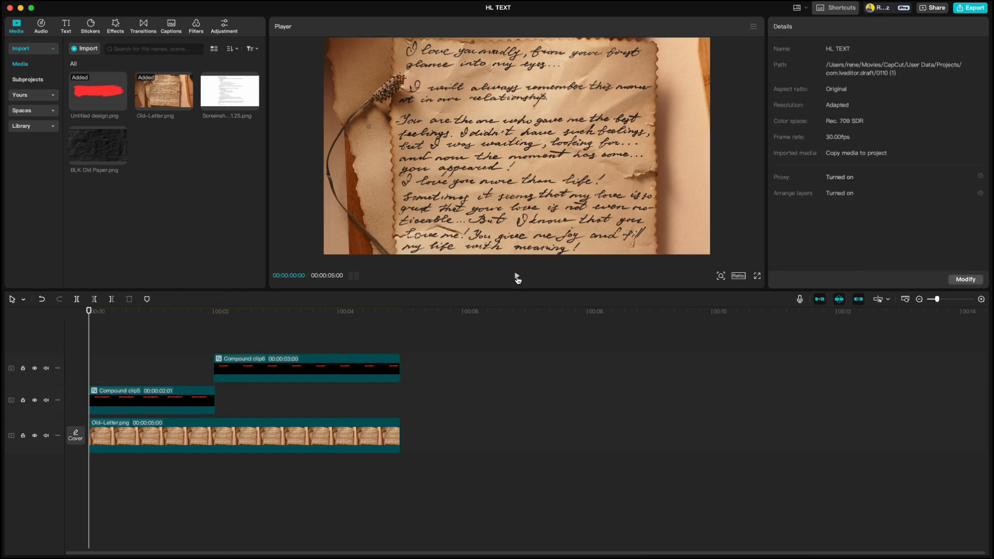
Preview the finished highlighted letter from the beginning, then bring up the text assets.
left_click(517, 276)
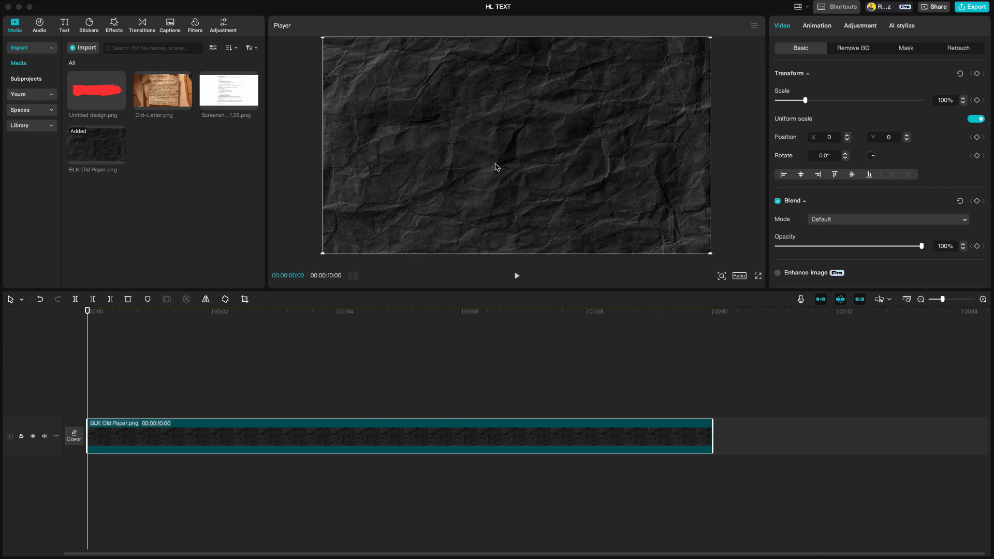
left_click(64, 25)
Add a Default text layer above BLK Old Paper.png and stretch it to 10 seconds.
left_click(101, 77)
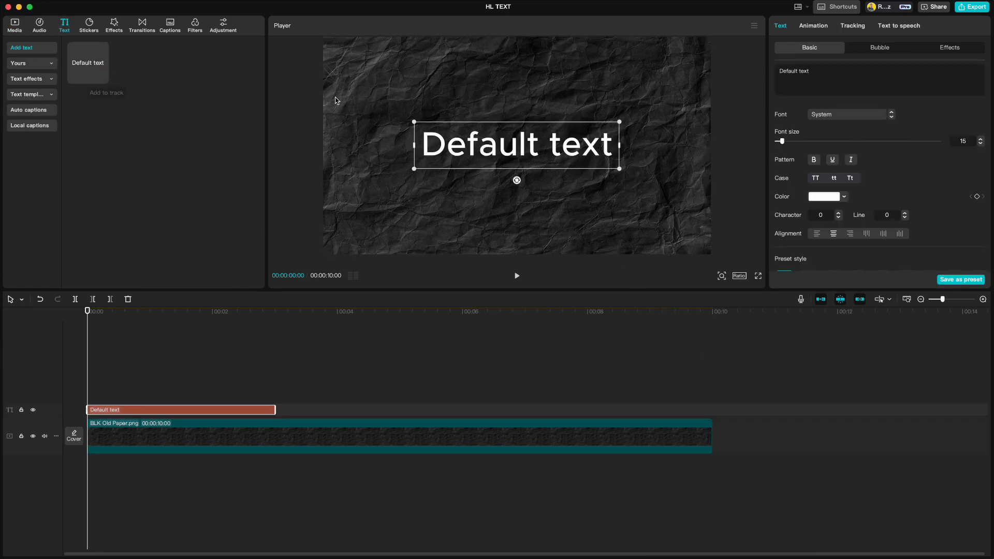
left_click_drag(824, 71, 775, 70)
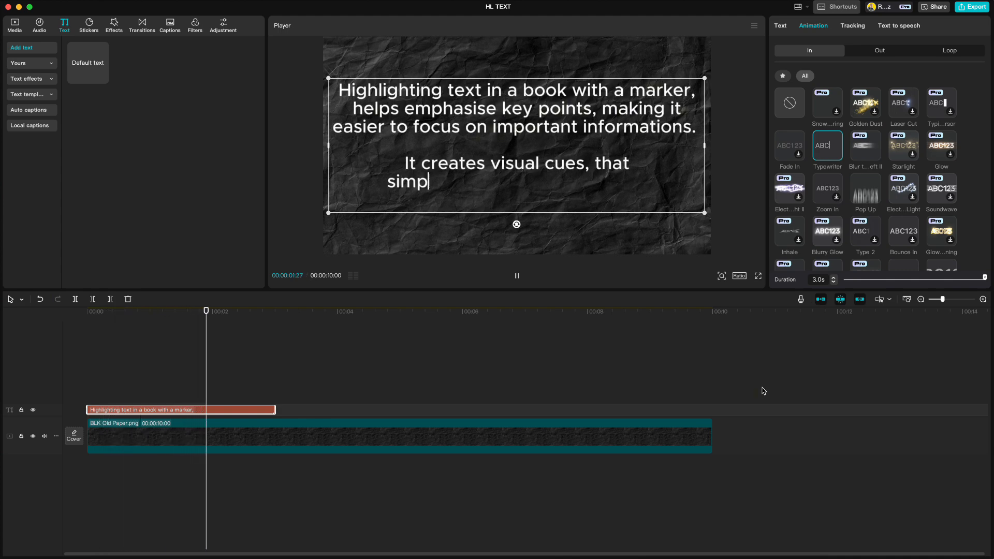
left_click_drag(273, 312, 55, 355)
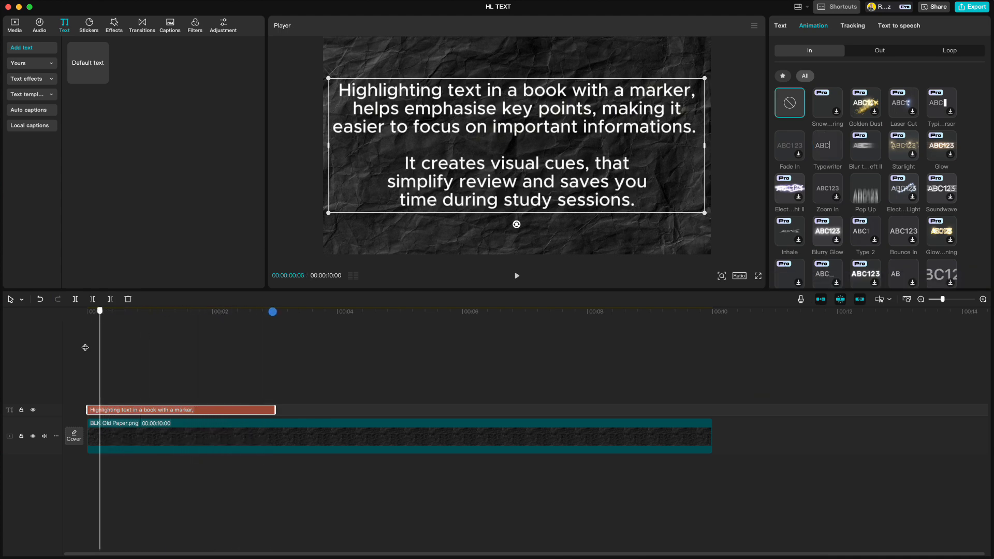
left_click_drag(275, 408, 708, 409)
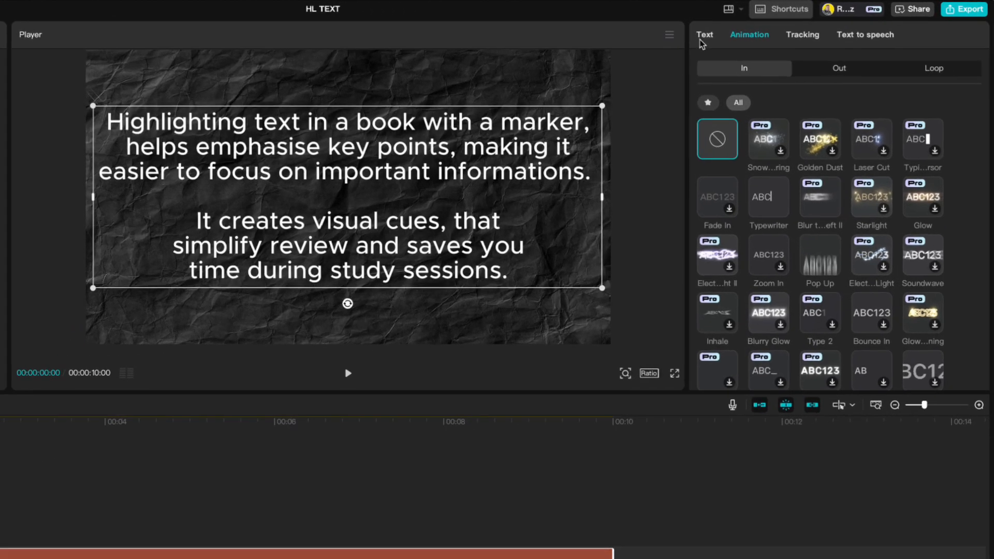
Set the passage's font to ZY Relax.
left_click(776, 26)
left_click(779, 190)
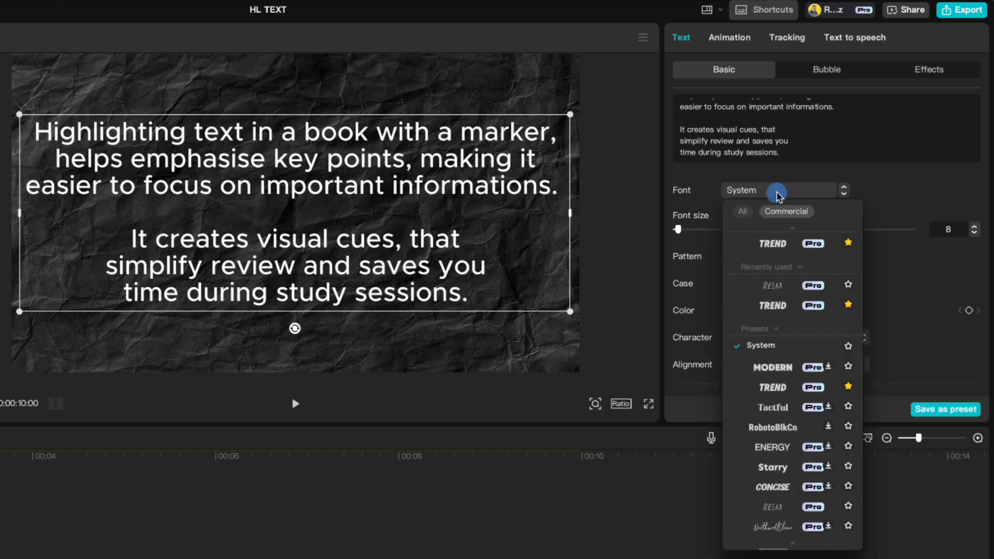
left_click(777, 296)
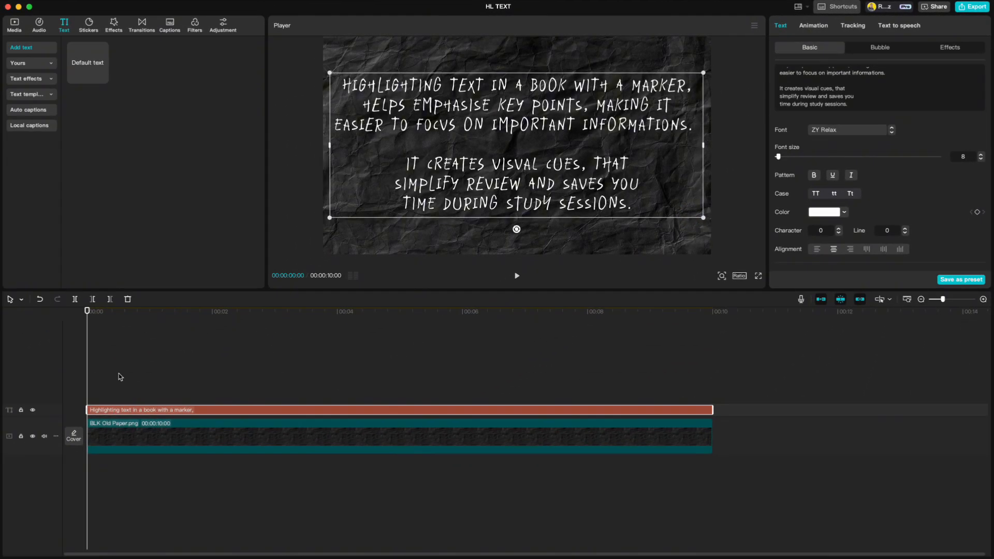
Duplicate the text and make the copy red (FF0000) with the second glow preset.
key("super+v")
left_click(834, 212)
left_click_drag(833, 240, 904, 223)
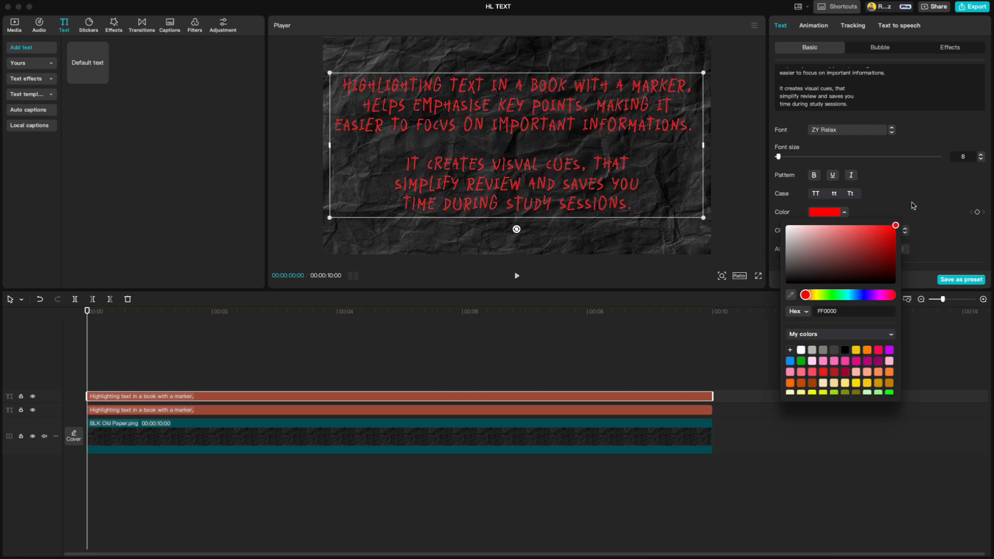
left_click(913, 205)
scroll(913, 206, "down", 10)
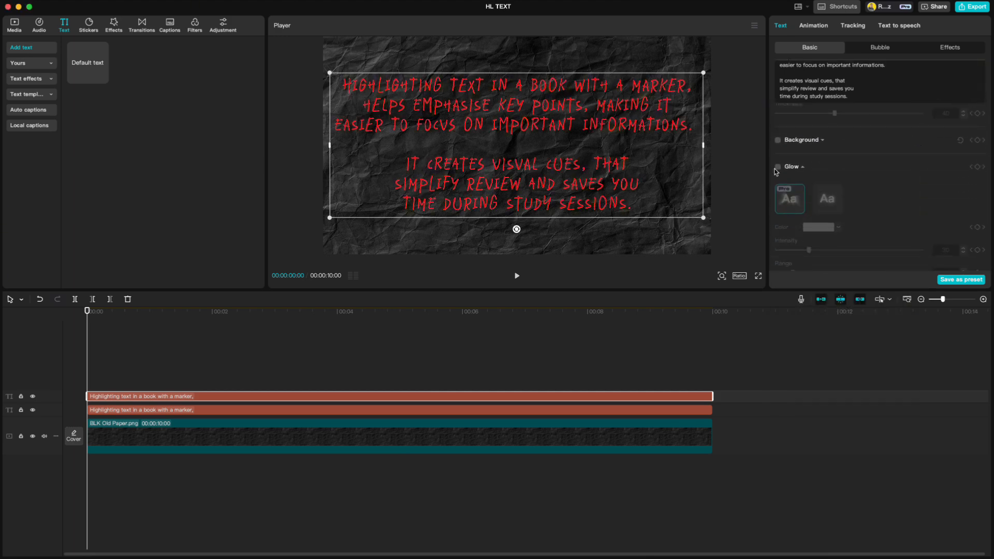
left_click(777, 168)
left_click(830, 203)
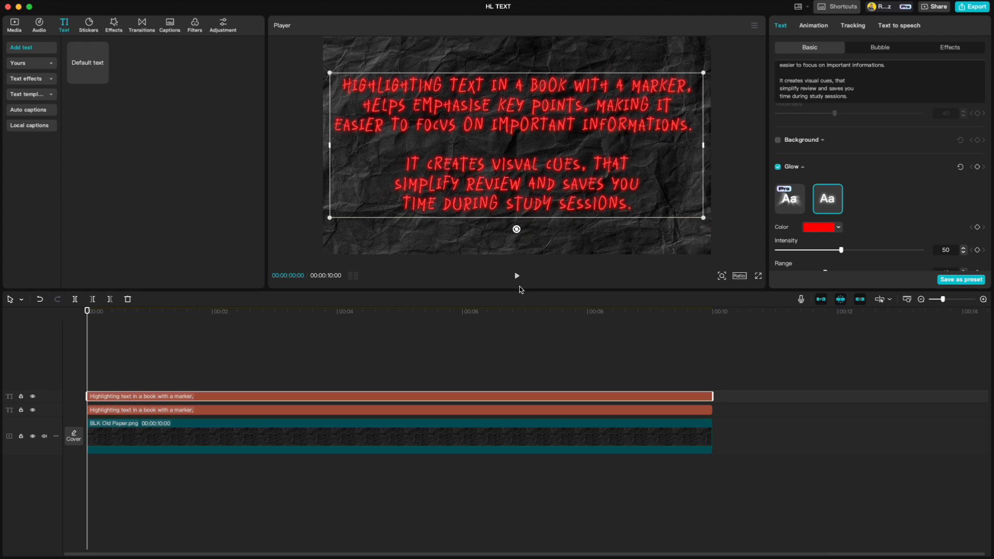
Make the red text copy Compound clip8 and add a Rectangle mask to it.
right_click(254, 398)
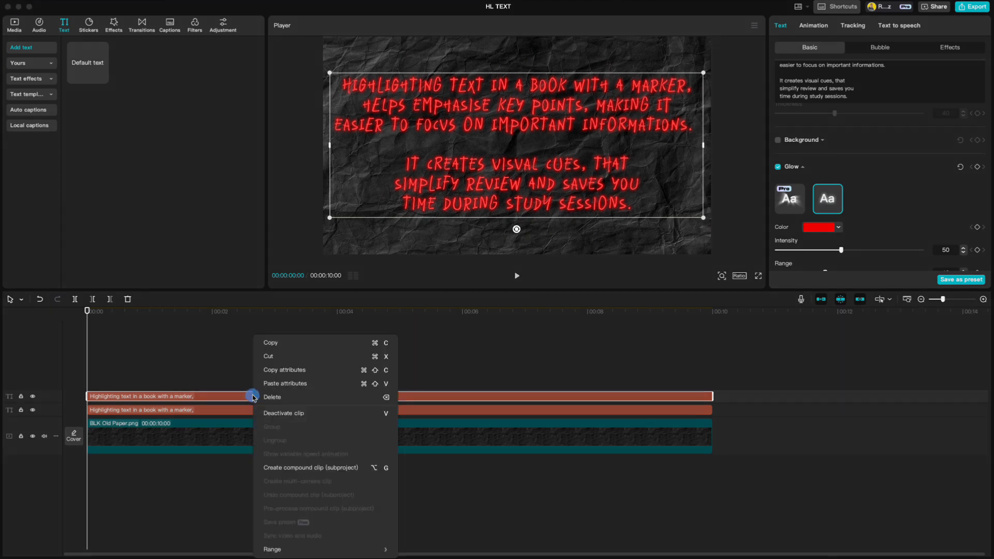
left_click(297, 469)
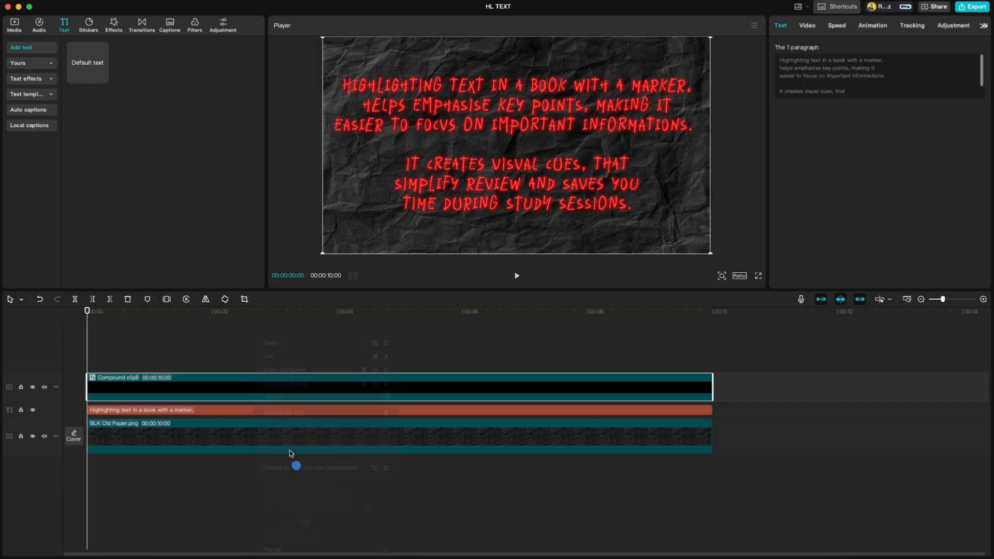
left_click(809, 27)
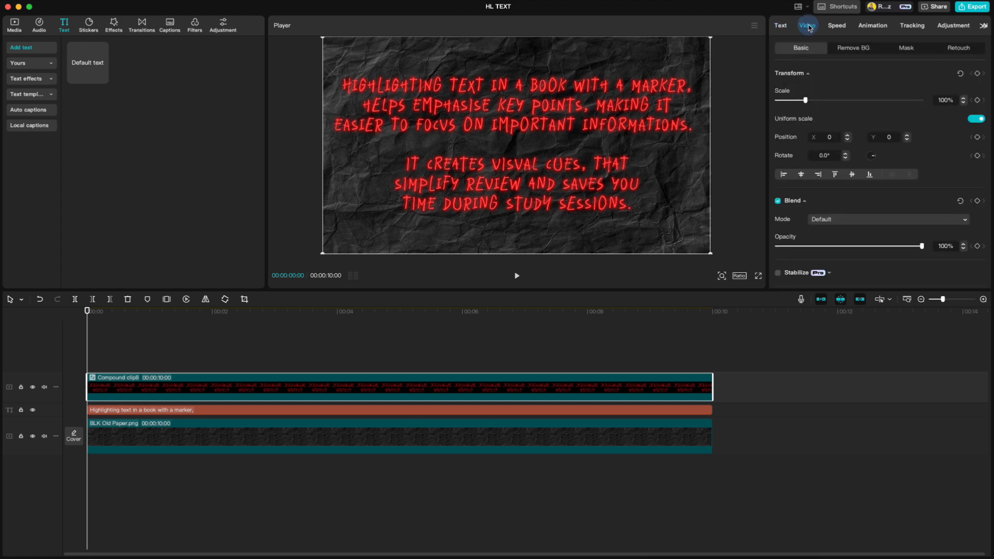
left_click(905, 49)
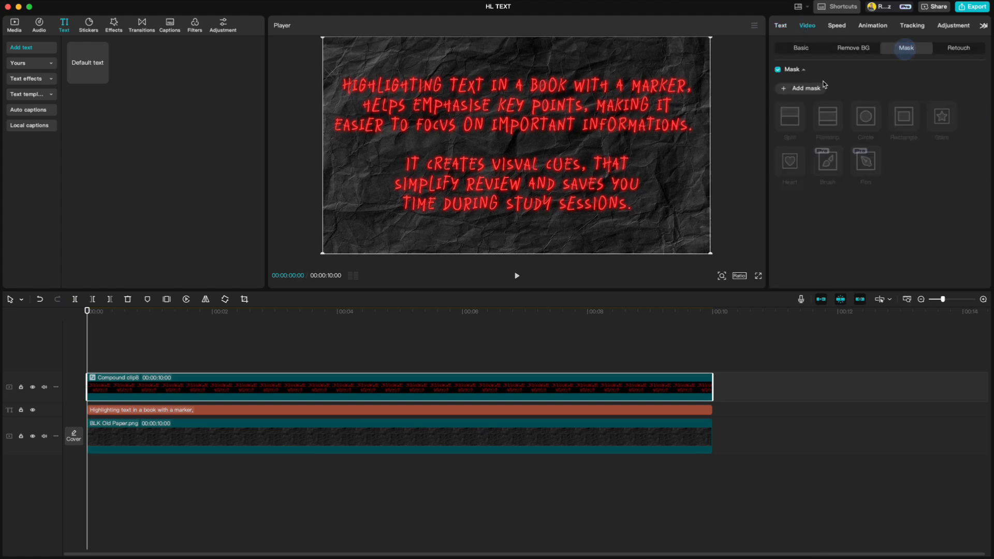
left_click(797, 90)
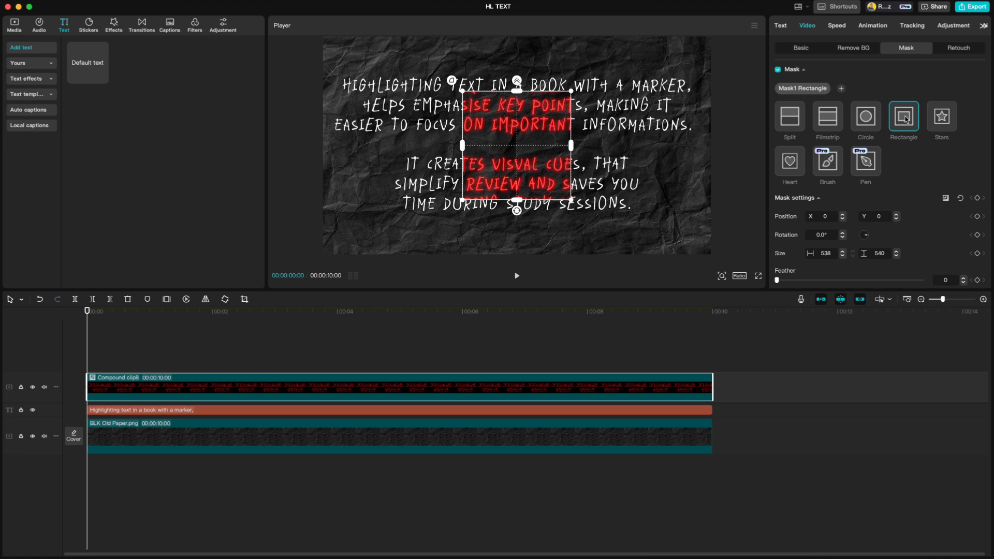
Fit the mask over the first line's start with feather 20 and keyframe its position.
left_click_drag(515, 147, 422, 122)
left_click_drag(423, 175, 392, 90)
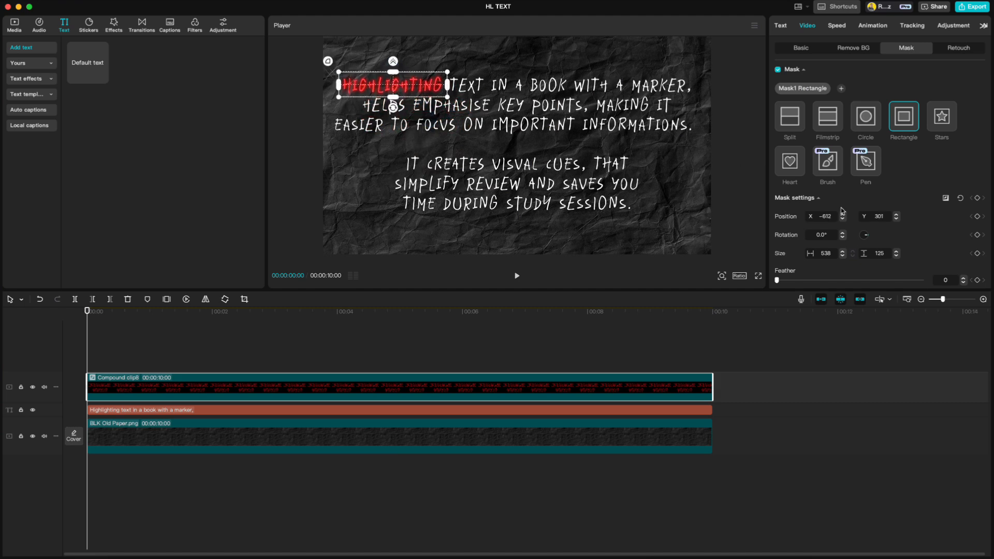
left_click(962, 278)
left_click_drag(446, 85, 347, 88)
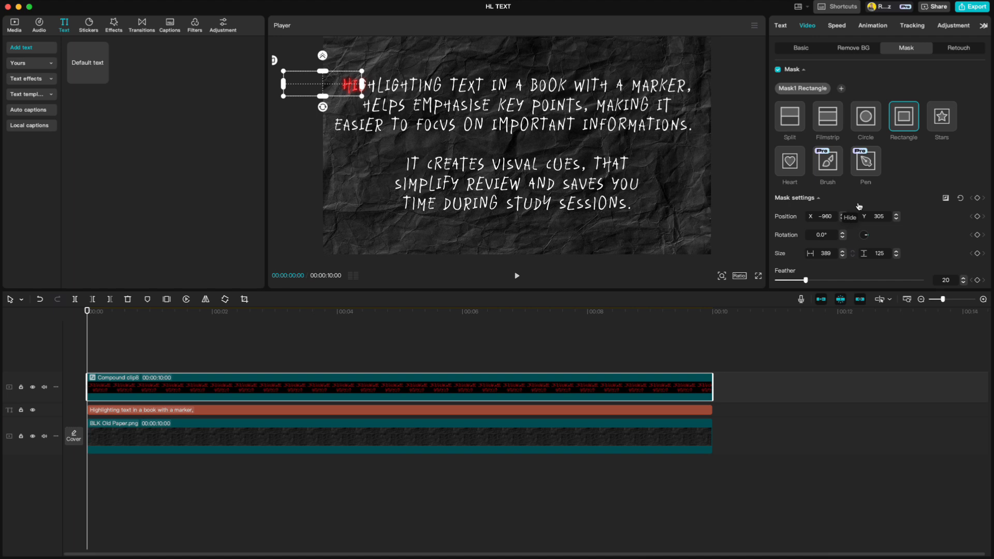
left_click(978, 218)
left_click_drag(87, 312, 244, 321)
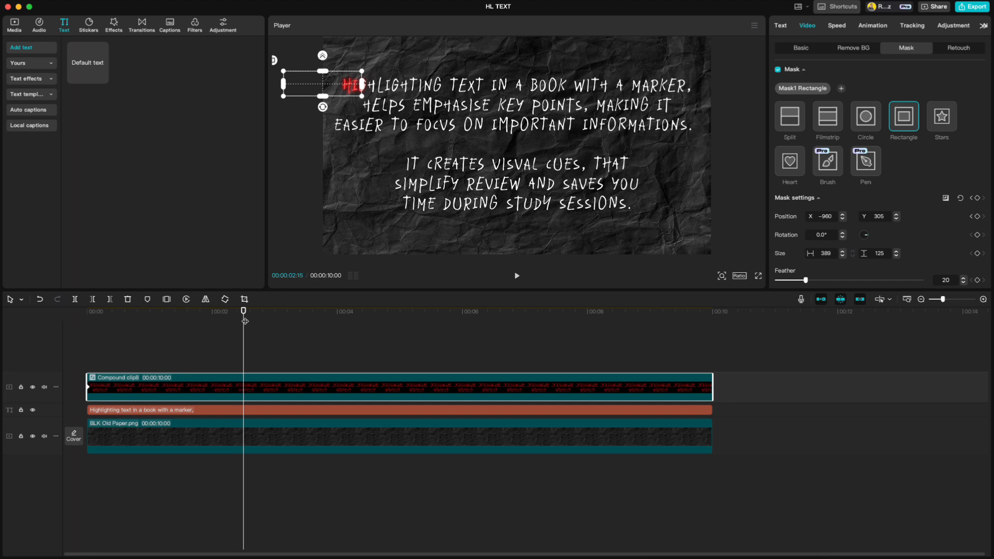
Keyframe the mask sweeping along line one, then line two, reaching line three's start.
left_click_drag(327, 87, 718, 88)
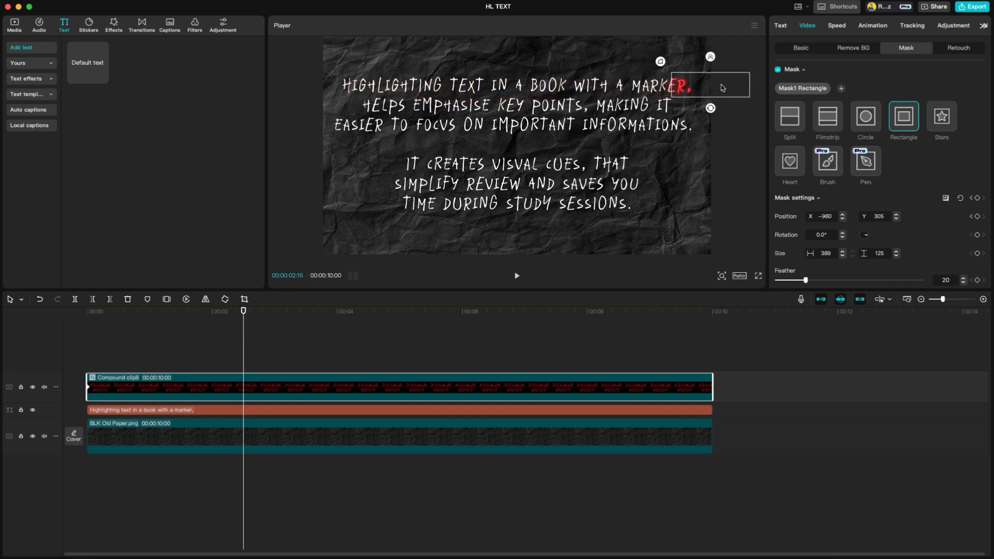
key("Right")
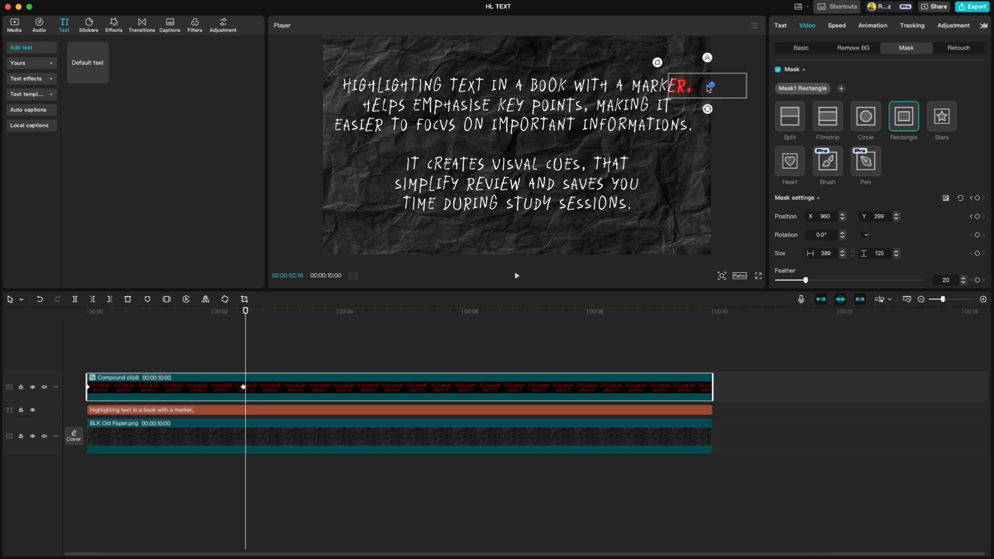
left_click_drag(712, 88, 341, 116)
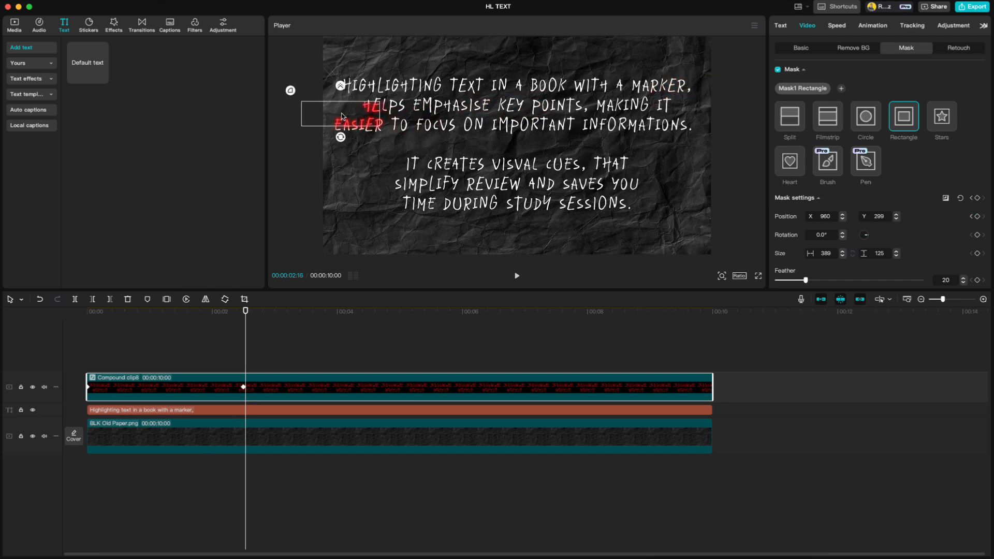
left_click(244, 312)
left_click_drag(244, 313, 400, 315)
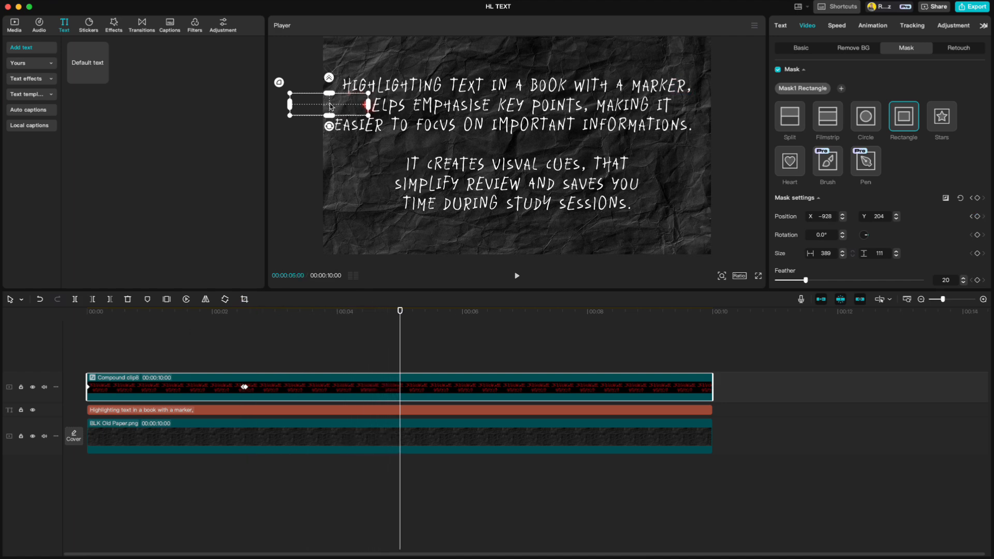
left_click_drag(332, 107, 324, 127)
key("Right")
left_click_drag(402, 311, 556, 306)
left_click_drag(322, 124, 719, 123)
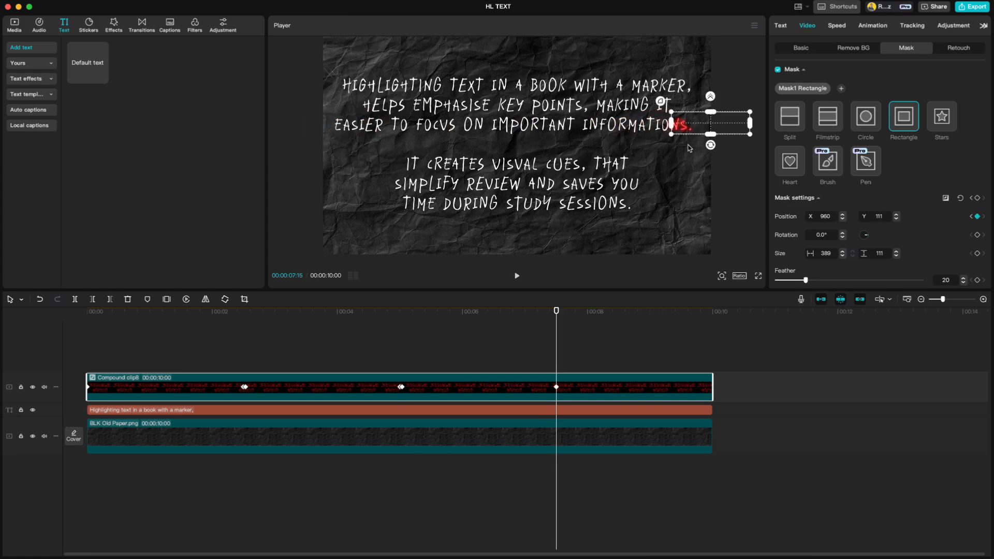